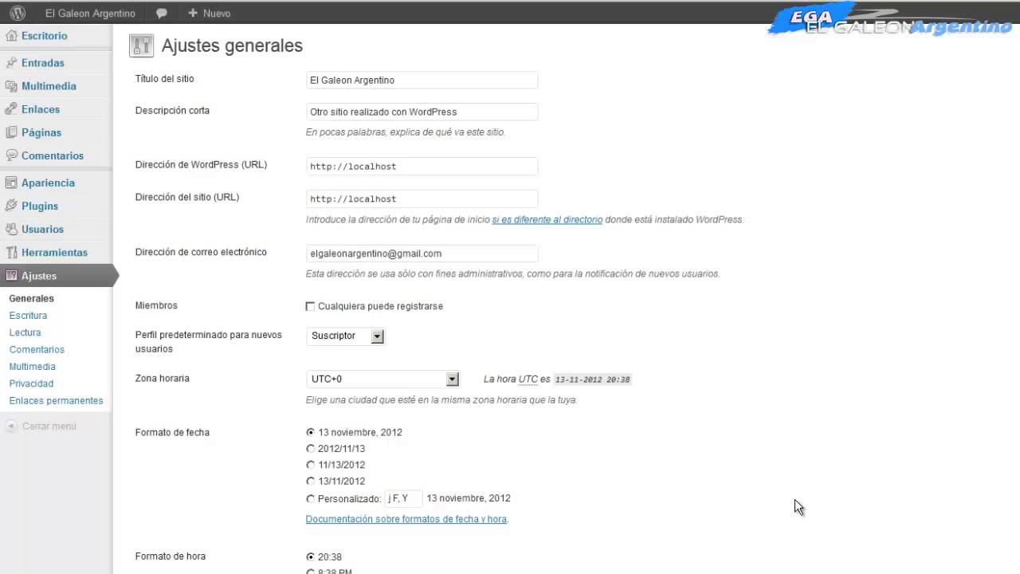
# Open the public El Galeon Argentino site from the settings page and look over its home page
pyautogui.moveTo(90, 13)
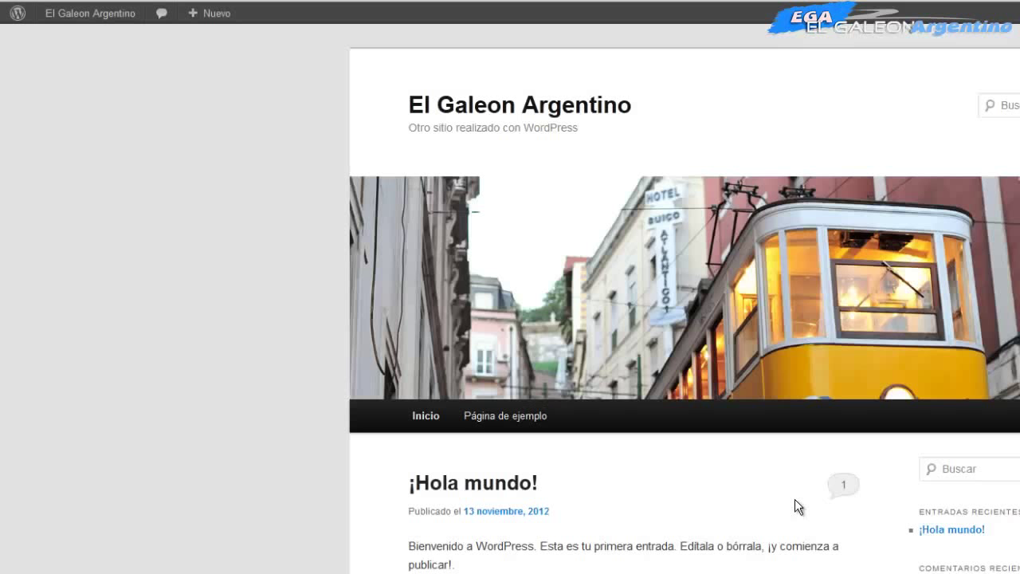
pyautogui.scroll(-3, 795, 499)
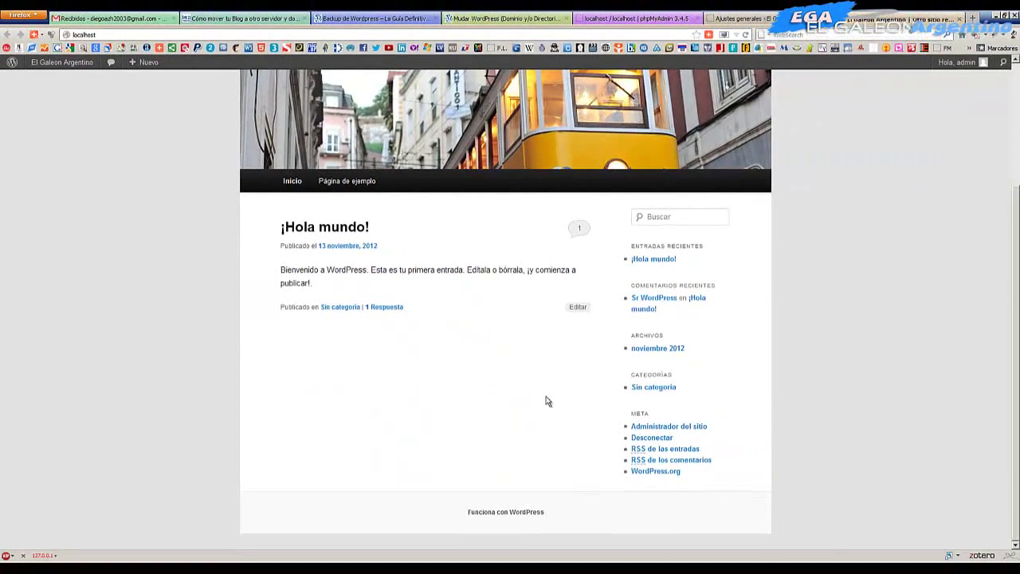
pyautogui.scroll(3, 546, 401)
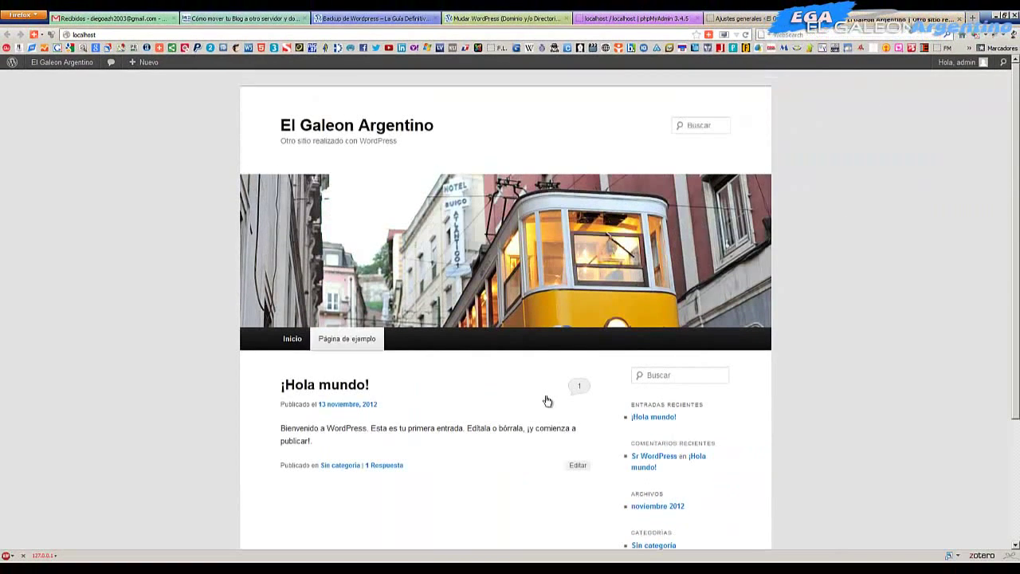
# Open the site's Página de ejemplo page and review its content
pyautogui.press('F5')
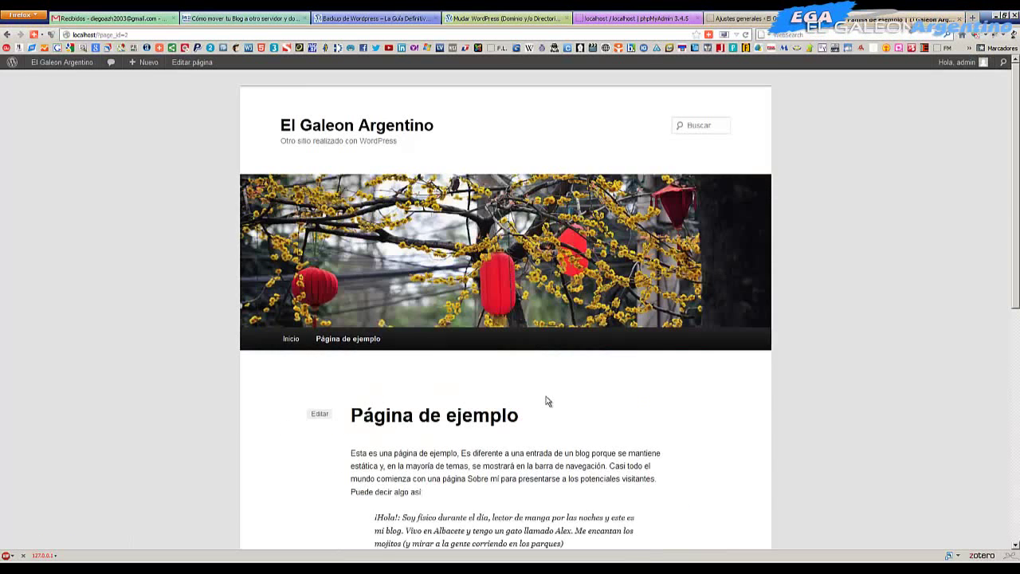
pyautogui.scroll(-5, 548, 401)
pyautogui.scroll(-2, 546, 401)
pyautogui.scroll(6, 547, 401)
# Go back to the site's Inicio page and review its post and sidebar
pyautogui.press('Tab')
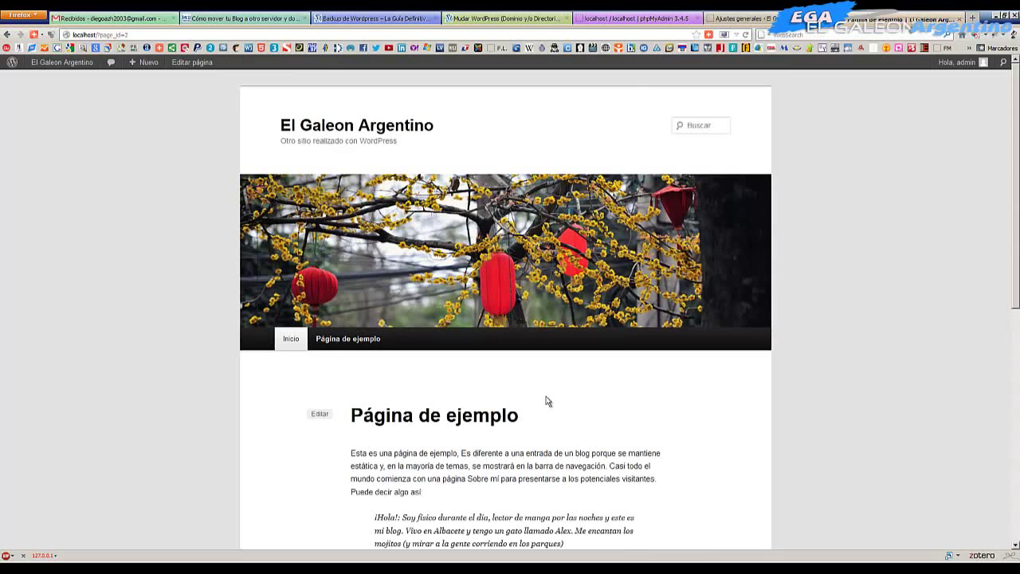
pyautogui.scroll(-3, 546, 401)
pyautogui.scroll(4, 546, 401)
pyautogui.press('Return')
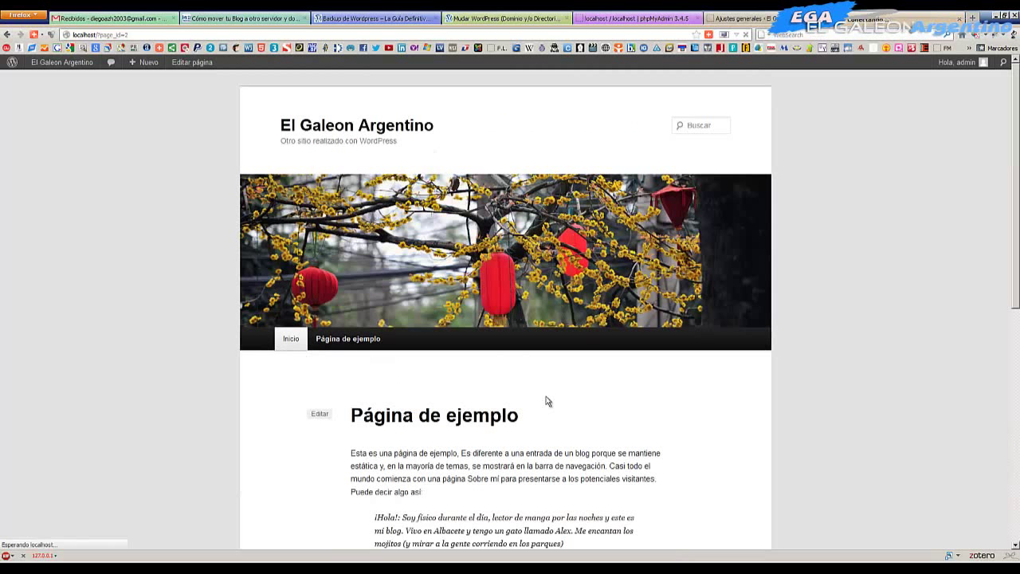
pyautogui.scroll(-5, 548, 402)
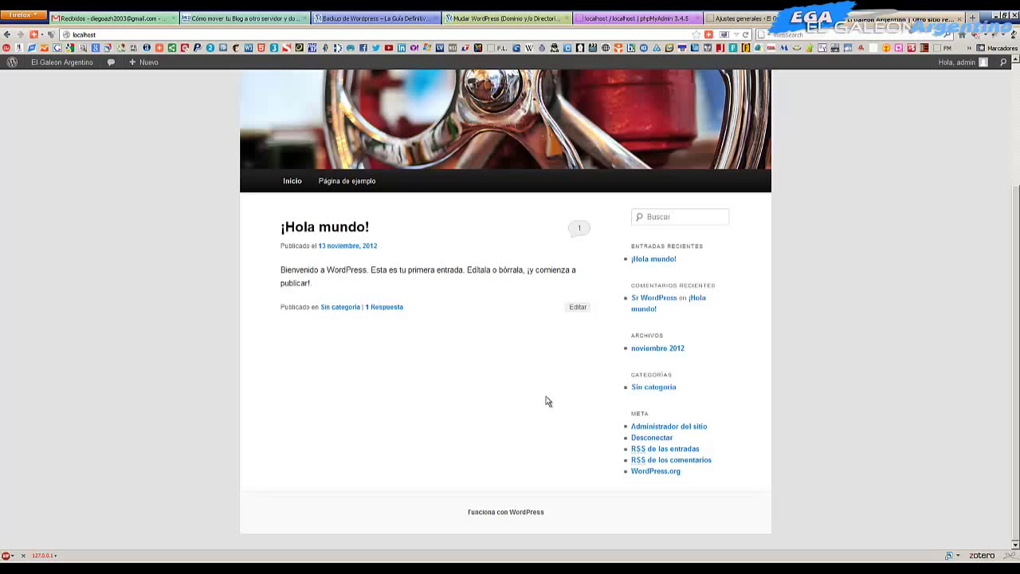
pyautogui.scroll(3, 548, 401)
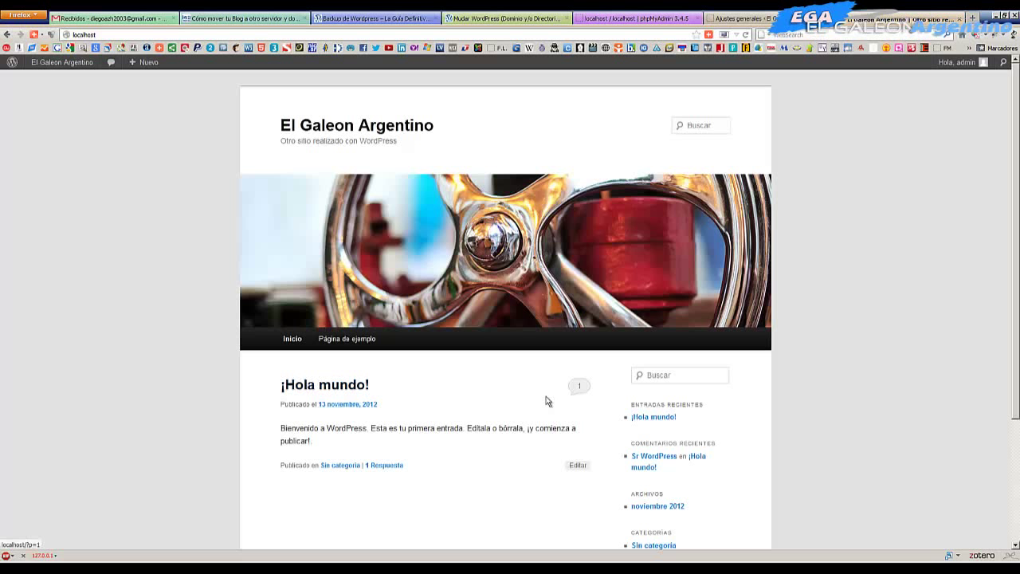
pyautogui.scroll(-1, 547, 401)
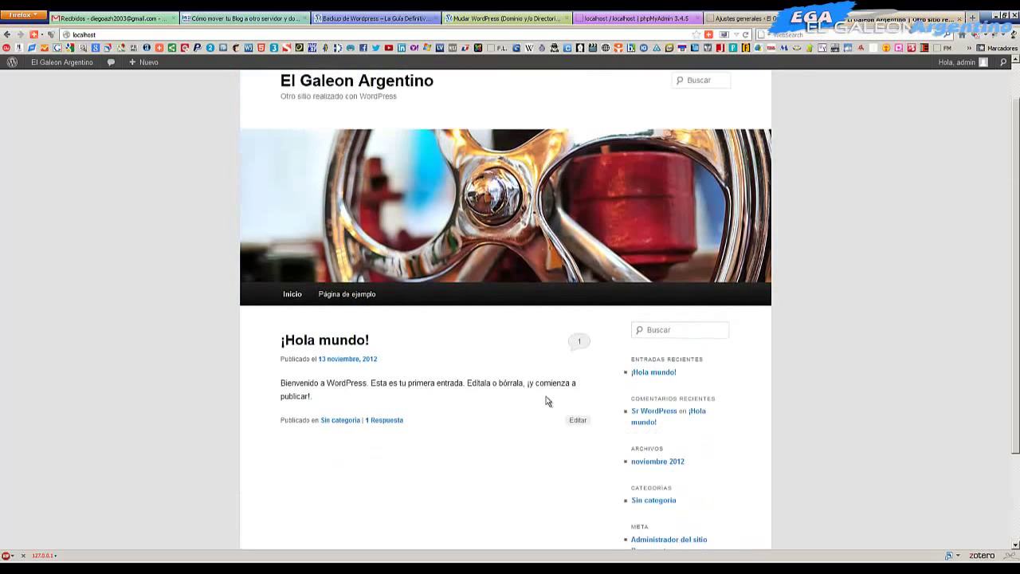
pyautogui.scroll(1, 547, 401)
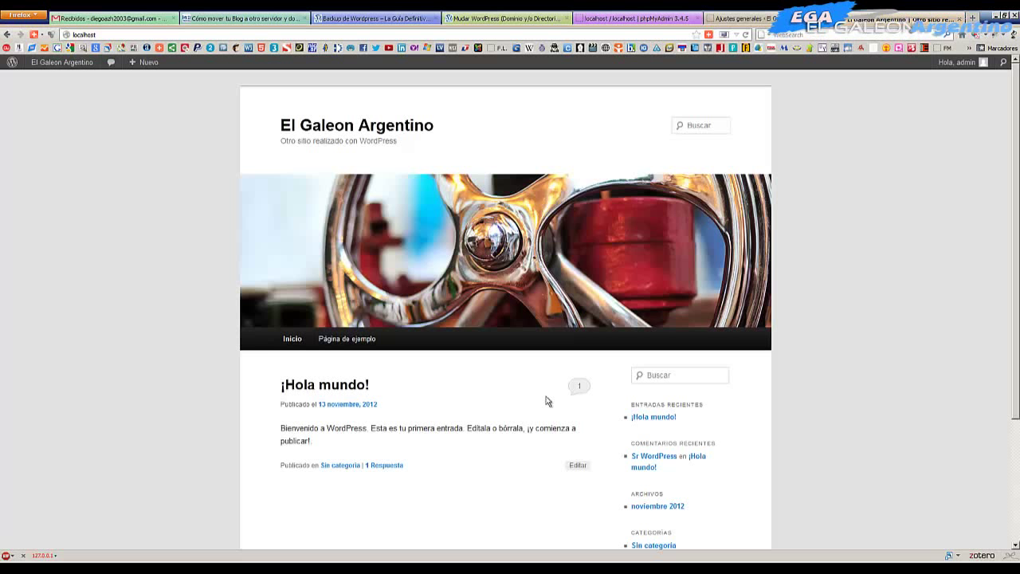
# Return to the WordPress general settings and examine the WordPress address (URL) and site address (URL)
pyautogui.hotkey('ctrl', 'shift', 'Tab')
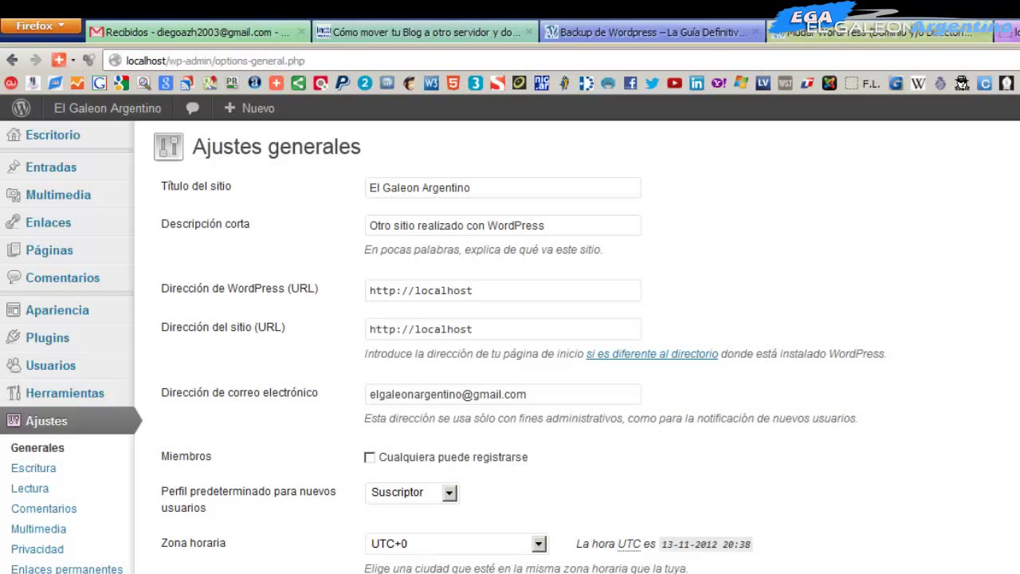
pyautogui.tripleClick(421, 291)
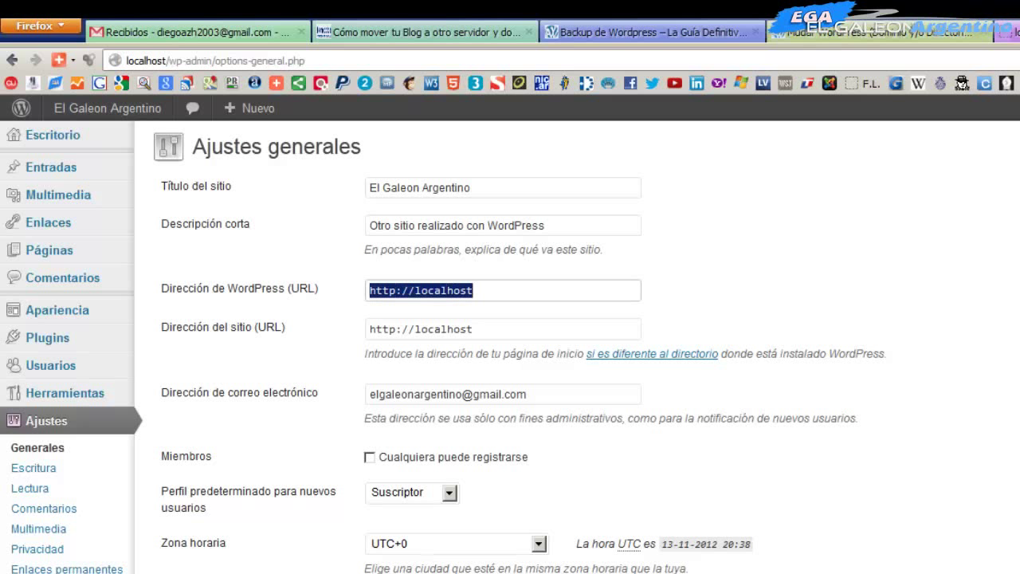
pyautogui.tripleClick(420, 328)
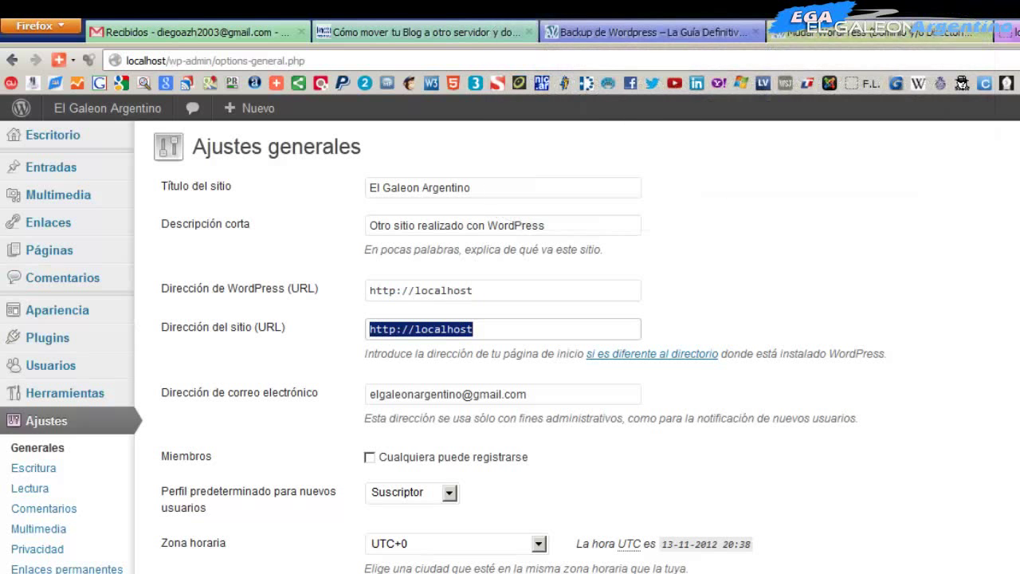
pyautogui.click(473, 328)
pyautogui.moveTo(474, 329); pyautogui.dragTo(368, 328)
pyautogui.moveTo(474, 290); pyautogui.dragTo(368, 290)
pyautogui.moveTo(473, 328); pyautogui.dragTo(370, 328)
pyautogui.click(474, 328)
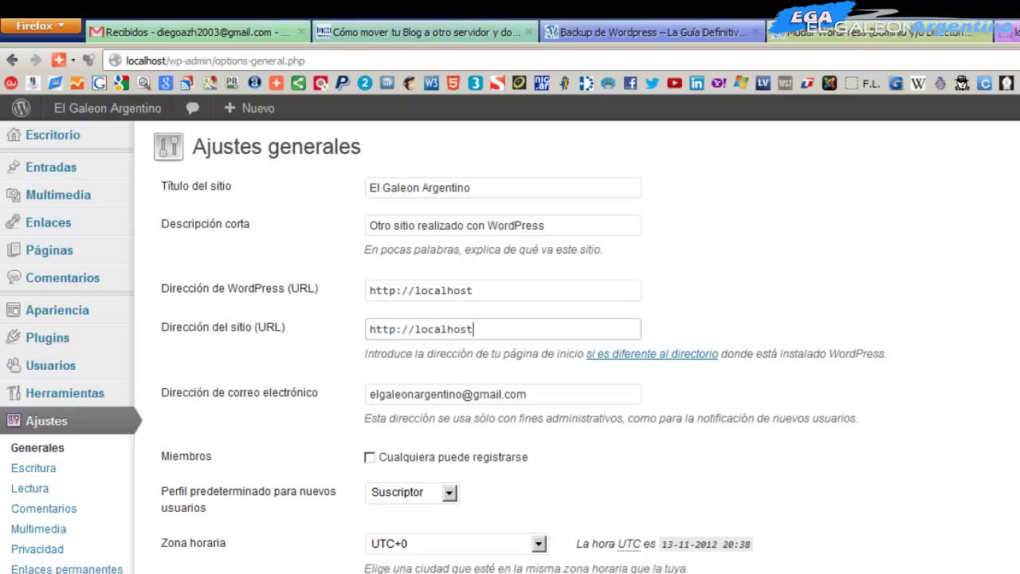
pyautogui.hotkey('shift', 'Tab')
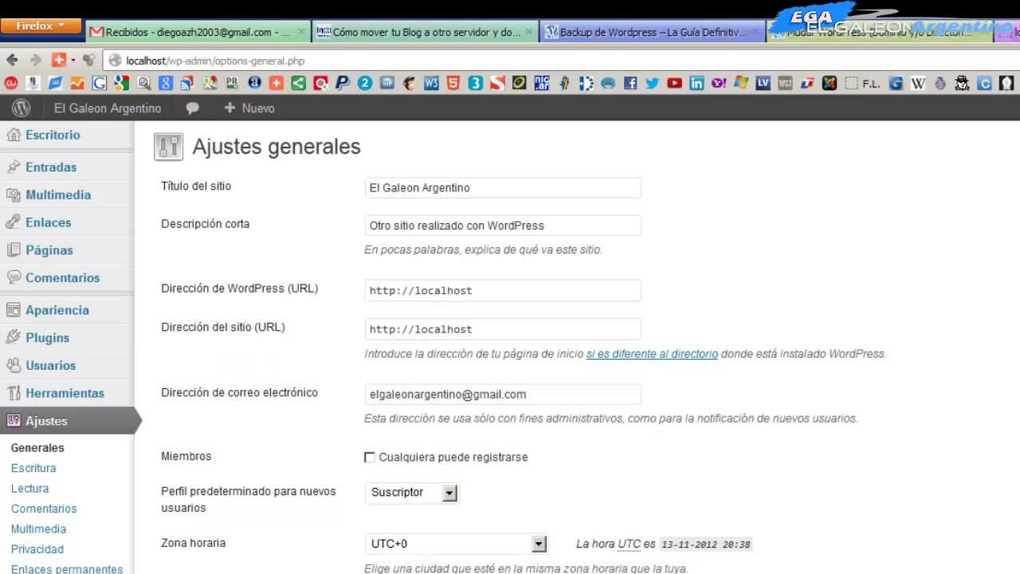
pyautogui.moveTo(474, 290); pyautogui.dragTo(368, 291)
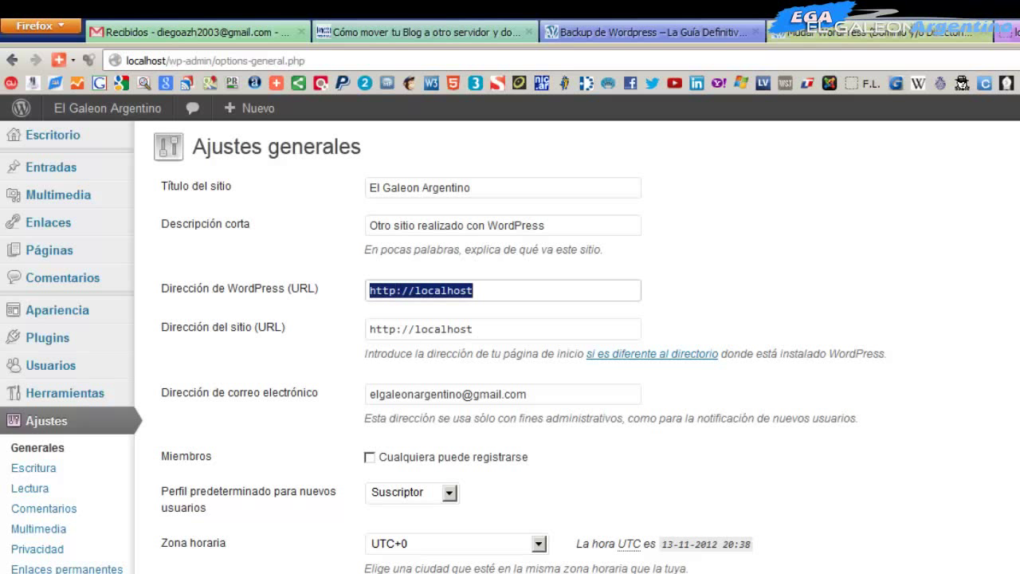
pyautogui.press('Tab')
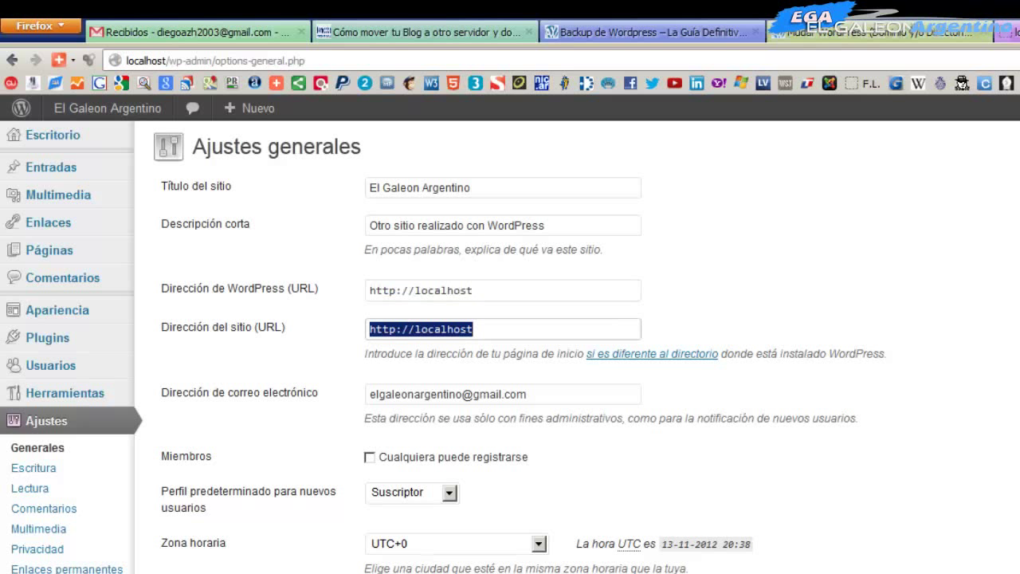
pyautogui.hotkey('shift', 'Tab')
pyautogui.press('Tab')
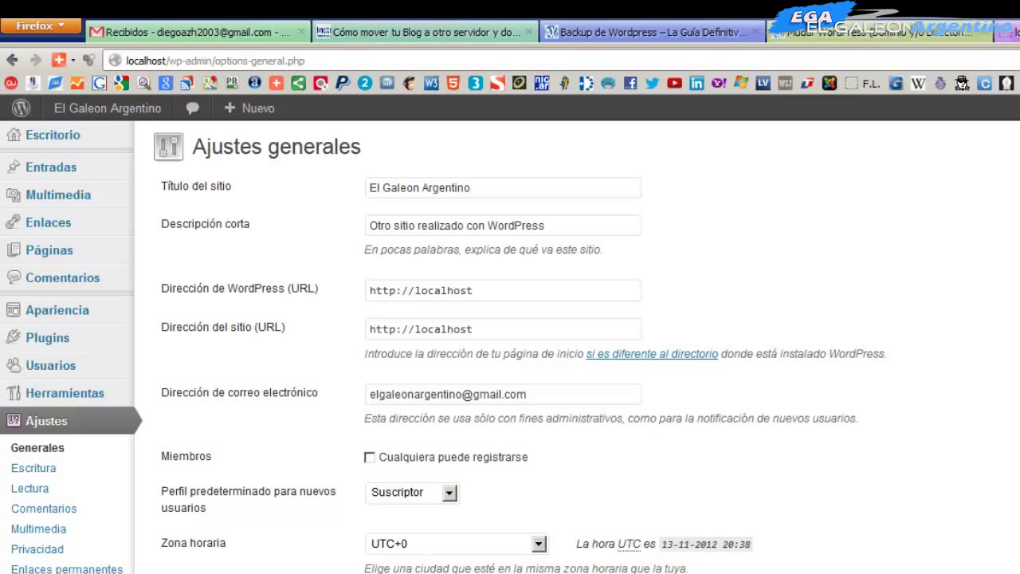
pyautogui.click(471, 290)
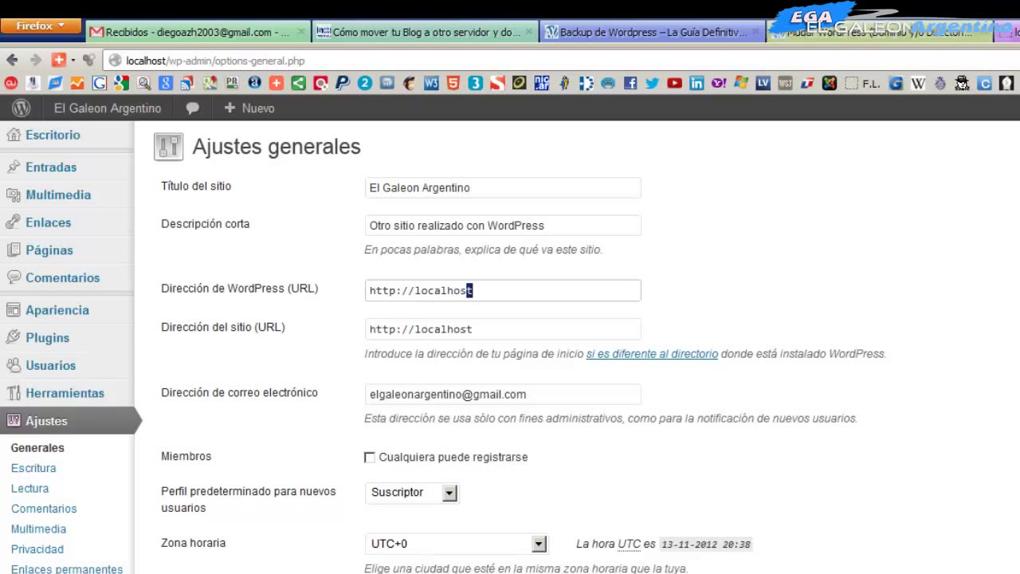
pyautogui.hotkey('ctrl', 'a')
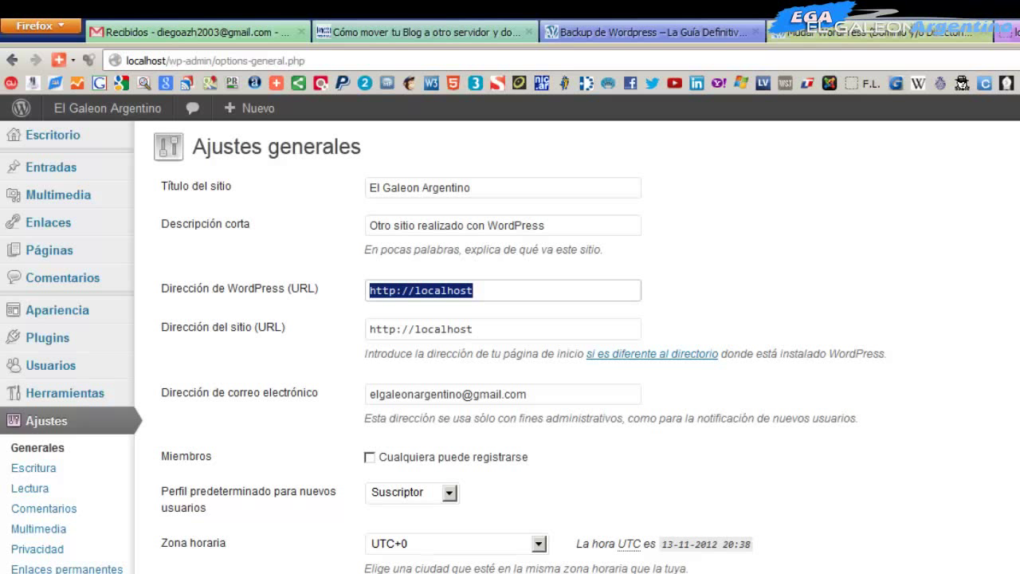
pyautogui.click(473, 290)
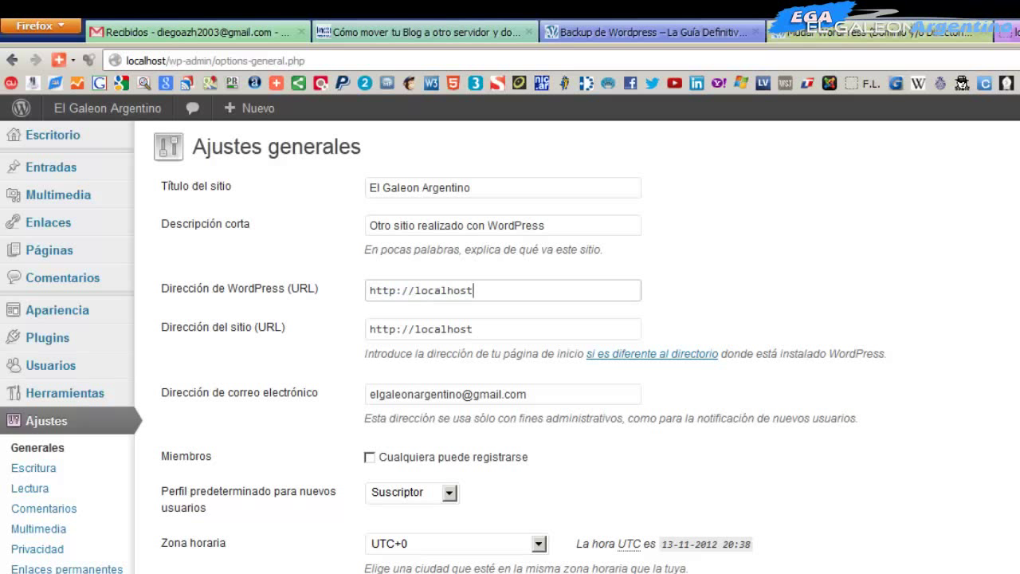
pyautogui.press('Tab')
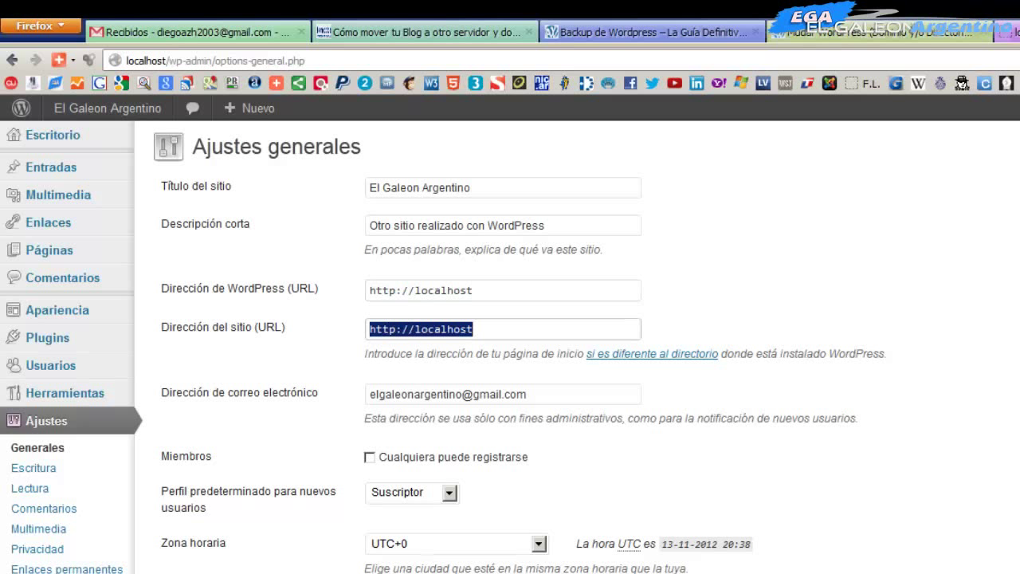
pyautogui.click(473, 329)
pyautogui.click(474, 290)
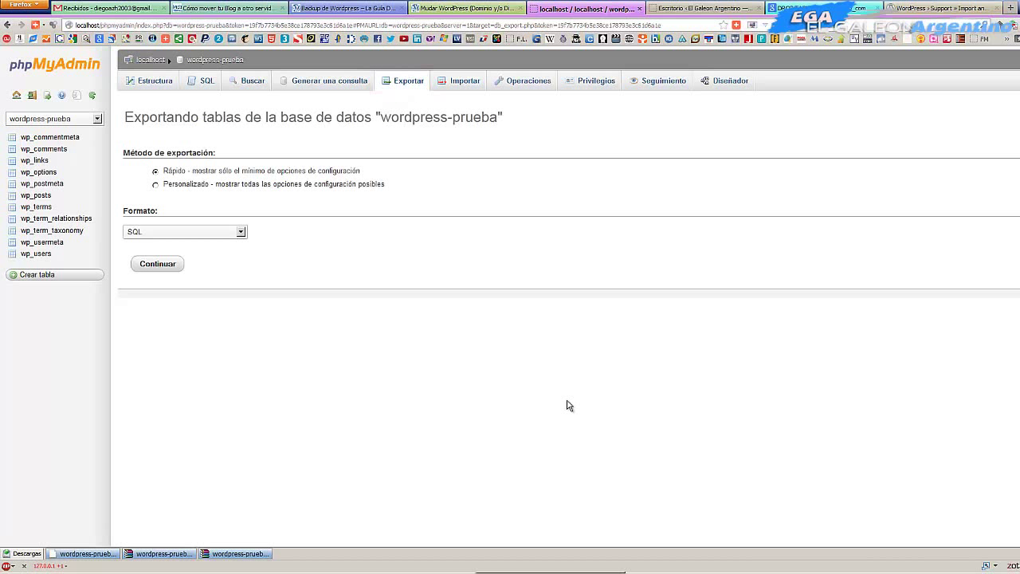
# In phpMyAdmin, set the export method for the wordpress-prueba database to Personalizado
pyautogui.press('Down')
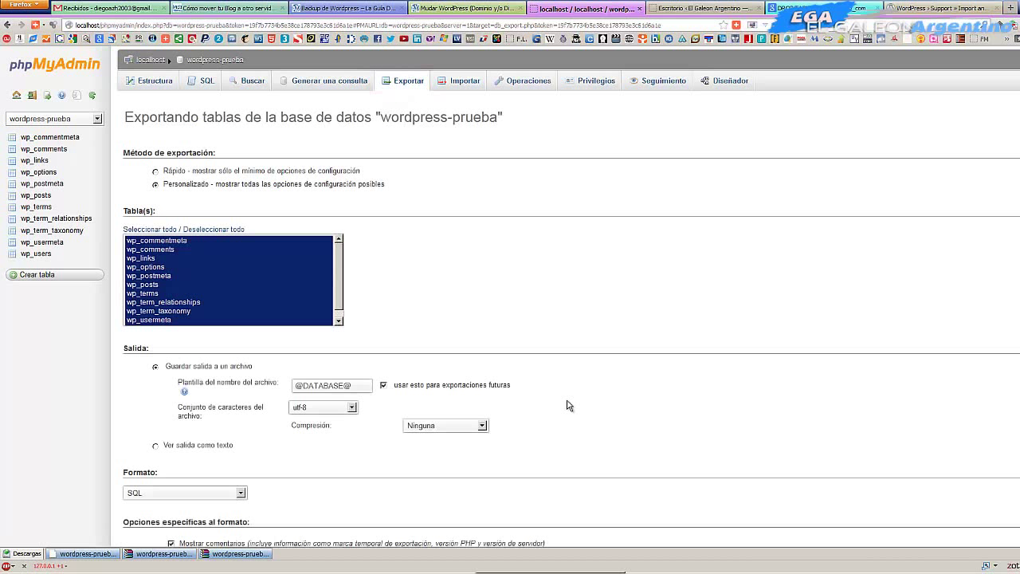
pyautogui.press('Tab')
pyautogui.press('Tab')
pyautogui.press('Tab')
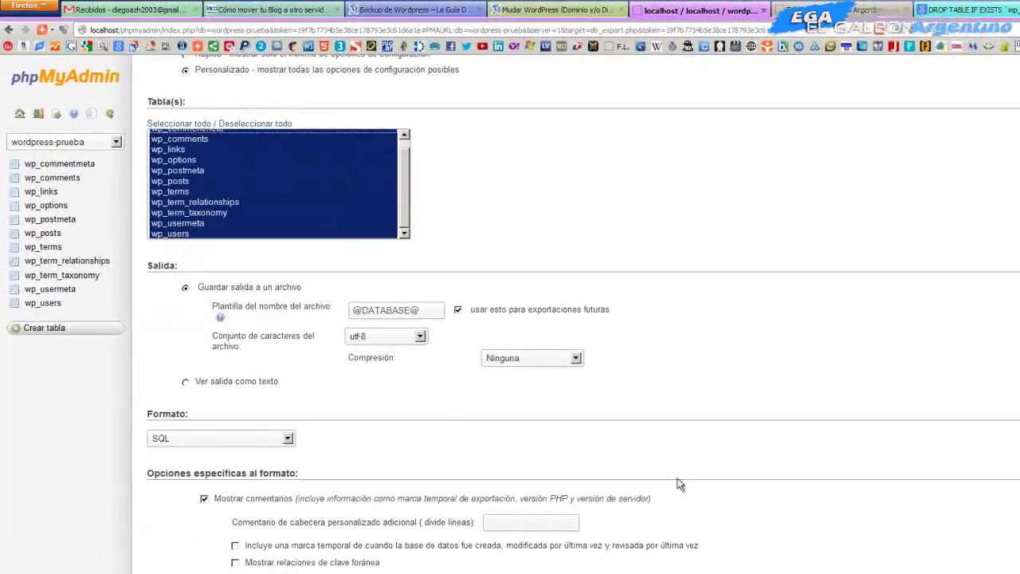
# Try the zip, gzip and bzip compression options for the exported database file
pyautogui.hotkey('alt', 'Down')
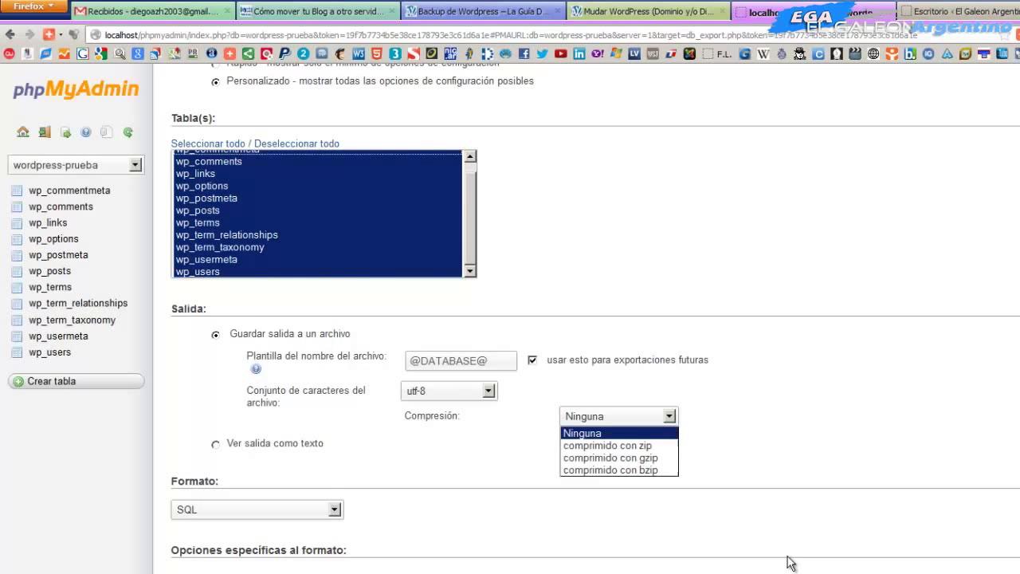
pyautogui.press('Down')
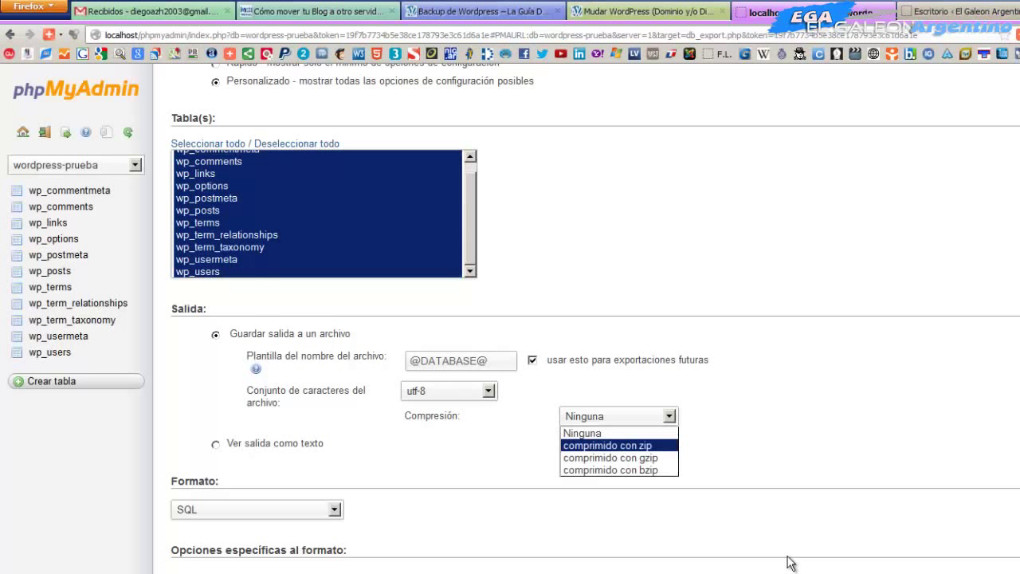
pyautogui.press('Return')
pyautogui.hotkey('alt', 'Down')
pyautogui.press('Down')
pyautogui.press('Return')
pyautogui.hotkey('alt', 'Down')
pyautogui.press('Up')
pyautogui.press('Up')
pyautogui.press('Down')
pyautogui.press('Down')
pyautogui.press('Down')
pyautogui.press('Return')
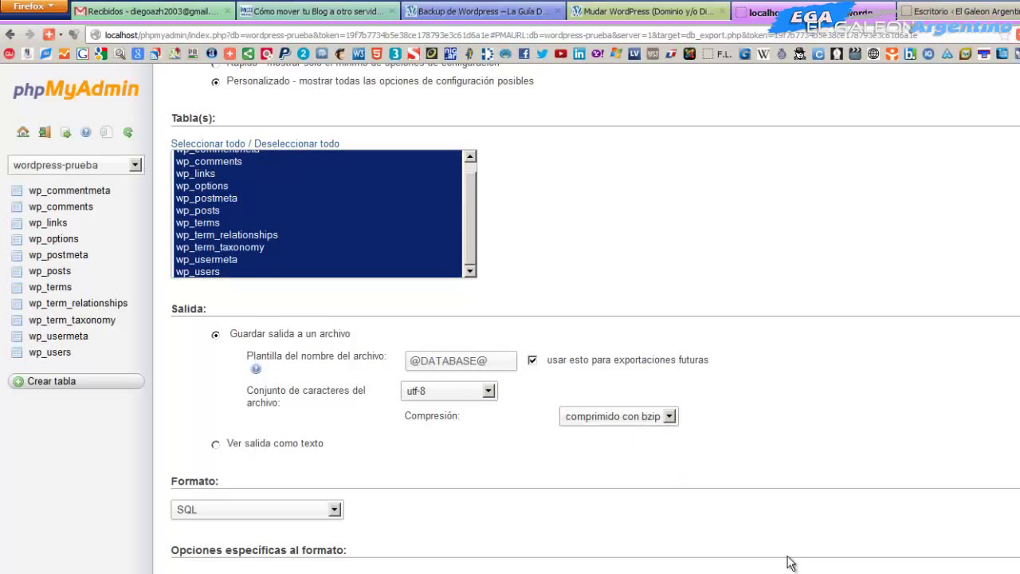
# Set the compression of the exported database file back to Ninguna
pyautogui.hotkey('alt', 'Down')
pyautogui.press('Up')
pyautogui.press('Up')
pyautogui.press('Up')
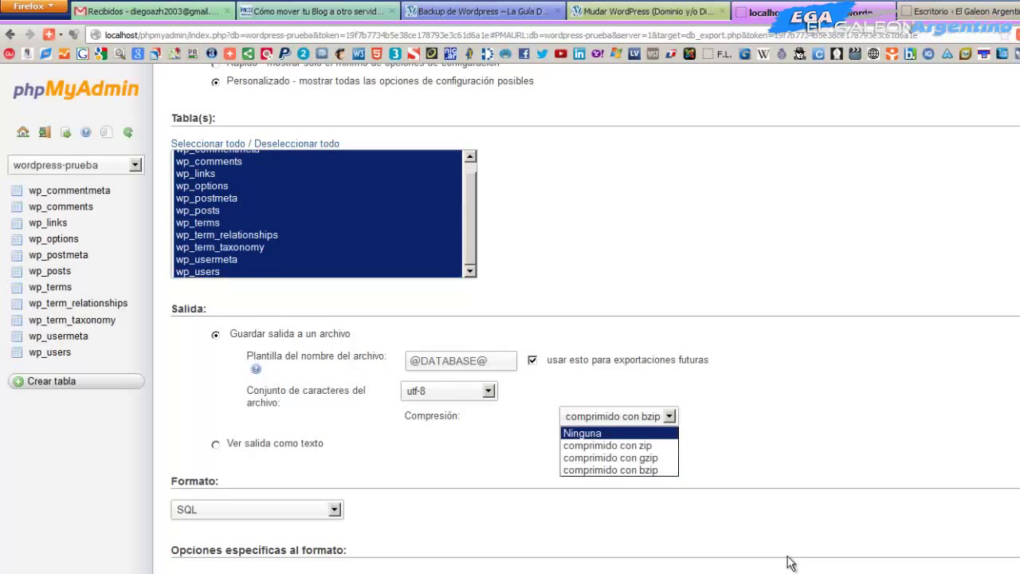
pyautogui.press('Return')
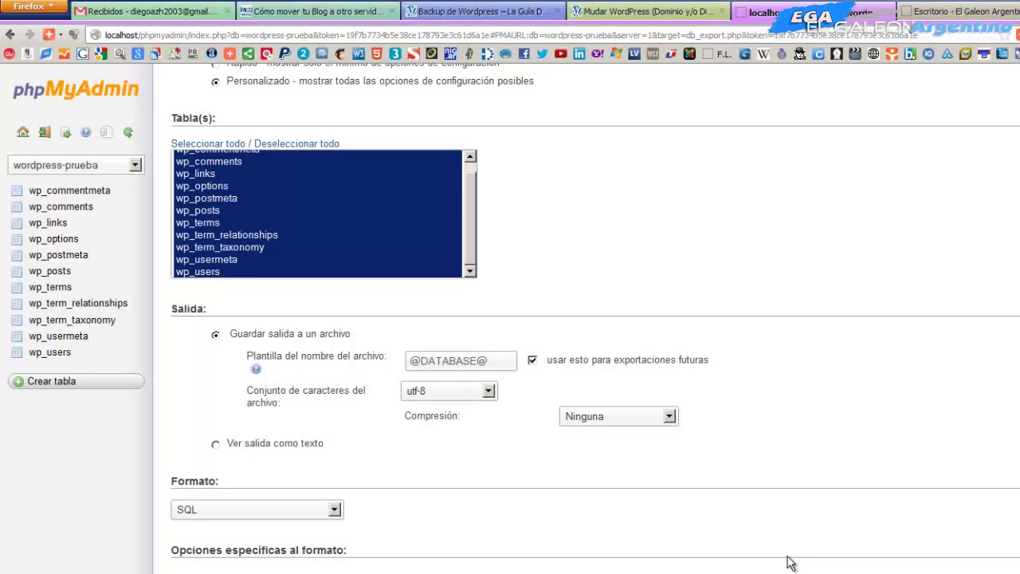
pyautogui.hotkey('alt', 'Down')
pyautogui.press('Return')
pyautogui.scroll(5, 788, 563)
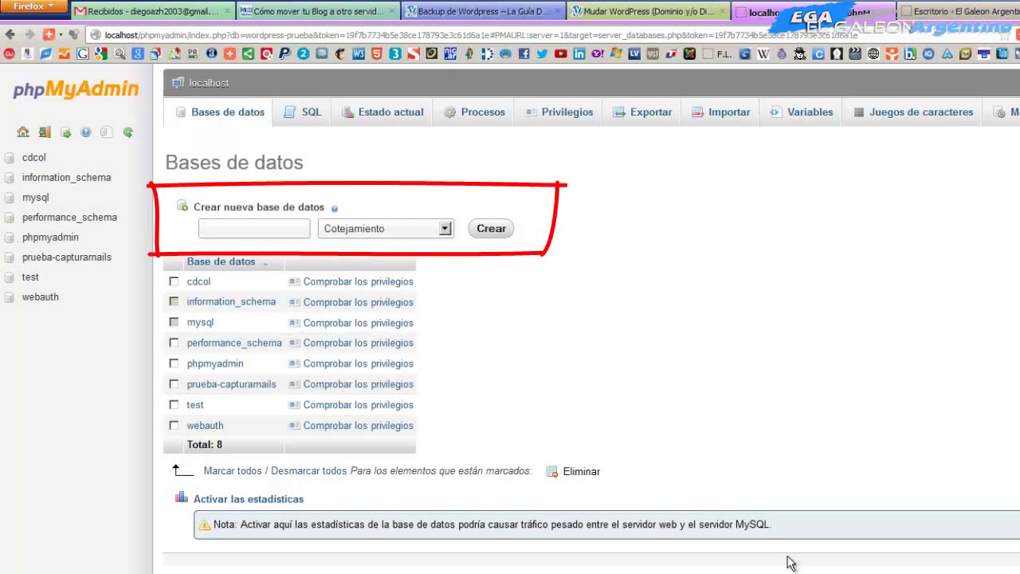
# Create a new database named wordpress-prueba with the utf8_unicode_ci collation
pyautogui.click(254, 229)
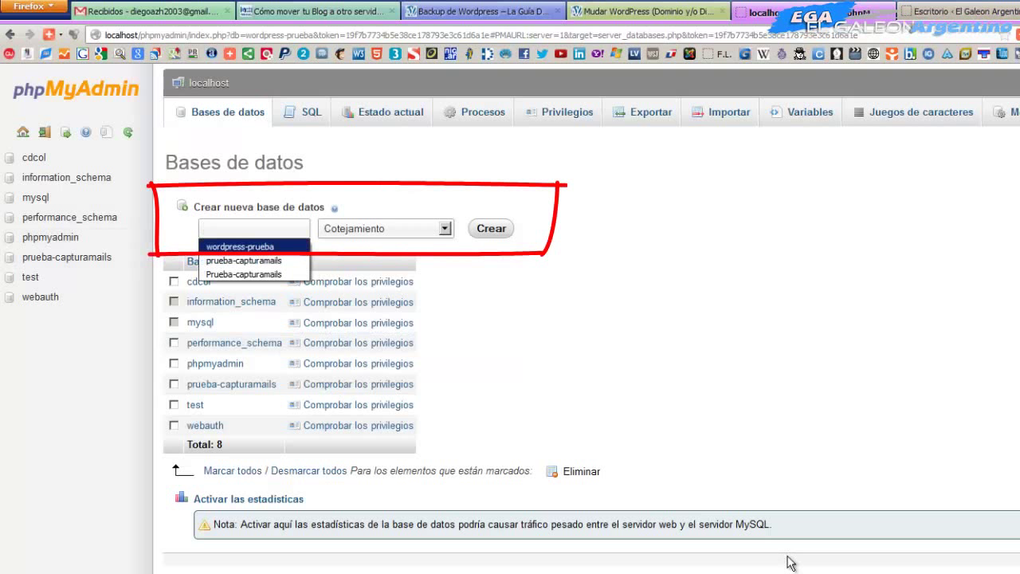
pyautogui.click(239, 246)
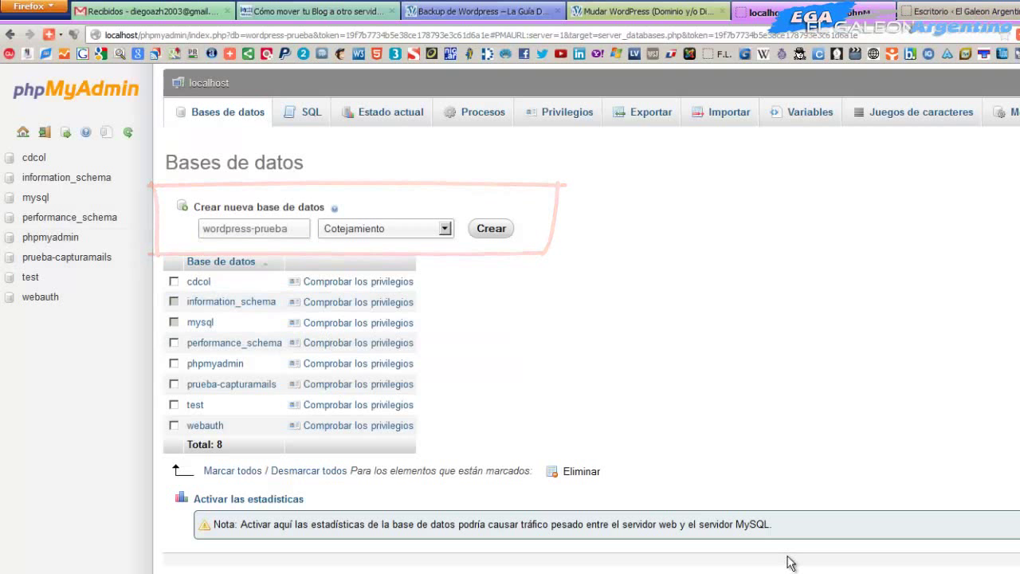
pyautogui.click(445, 228)
pyautogui.scroll(-20, 386, 359)
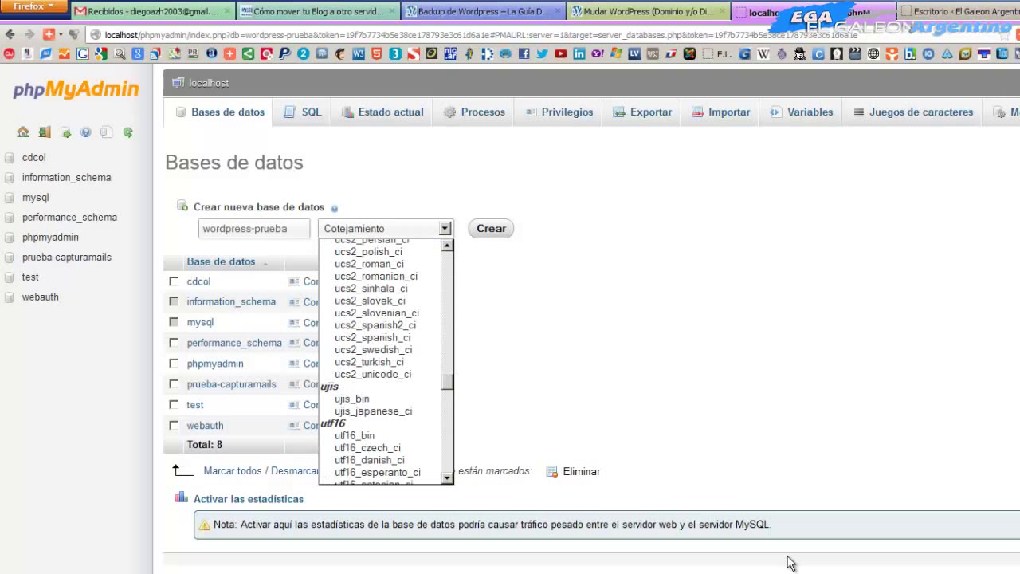
pyautogui.scroll(5, 387, 359)
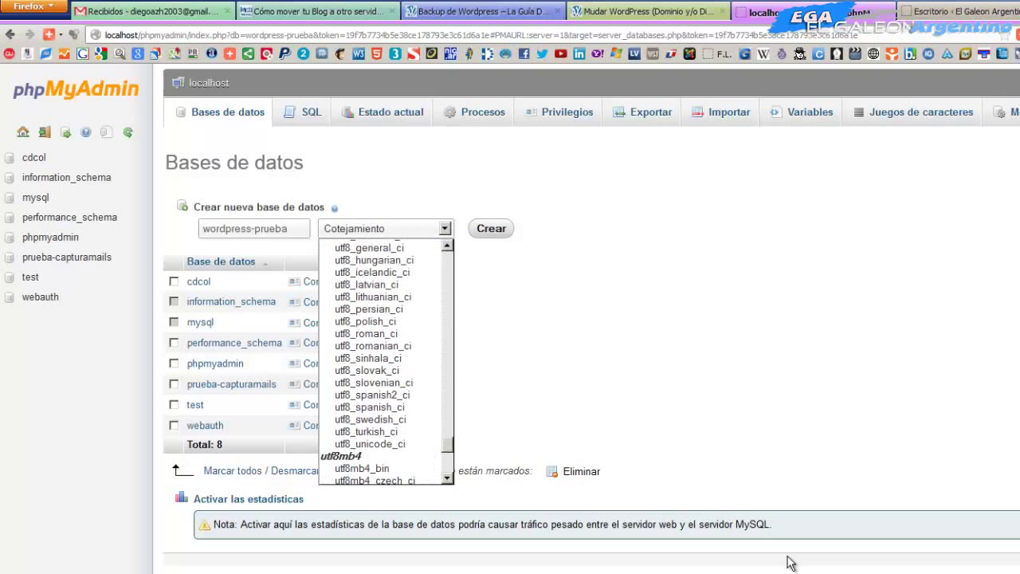
pyautogui.scroll(-2, 387, 358)
pyautogui.scroll(-1, 386, 359)
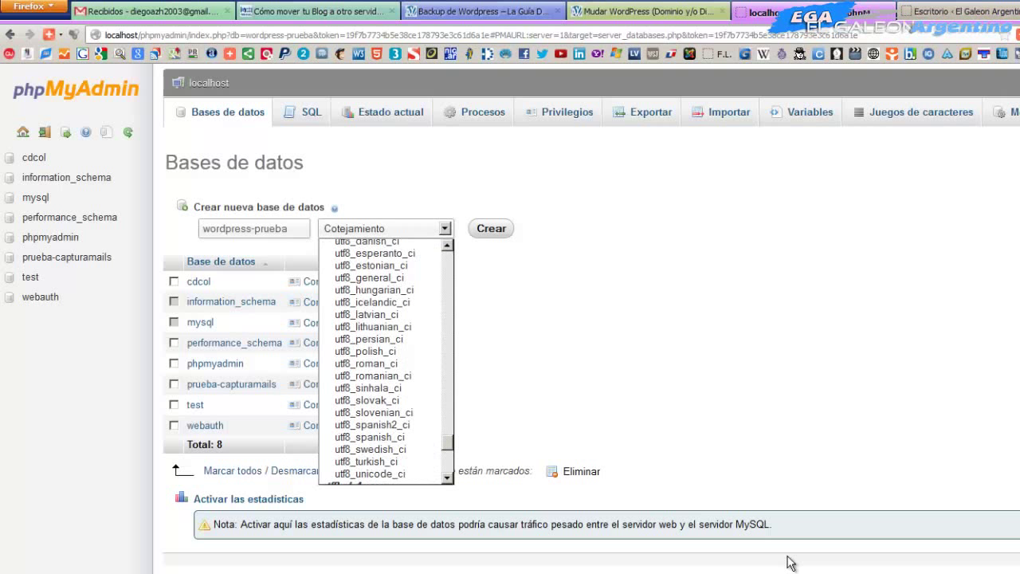
pyautogui.press('Return')
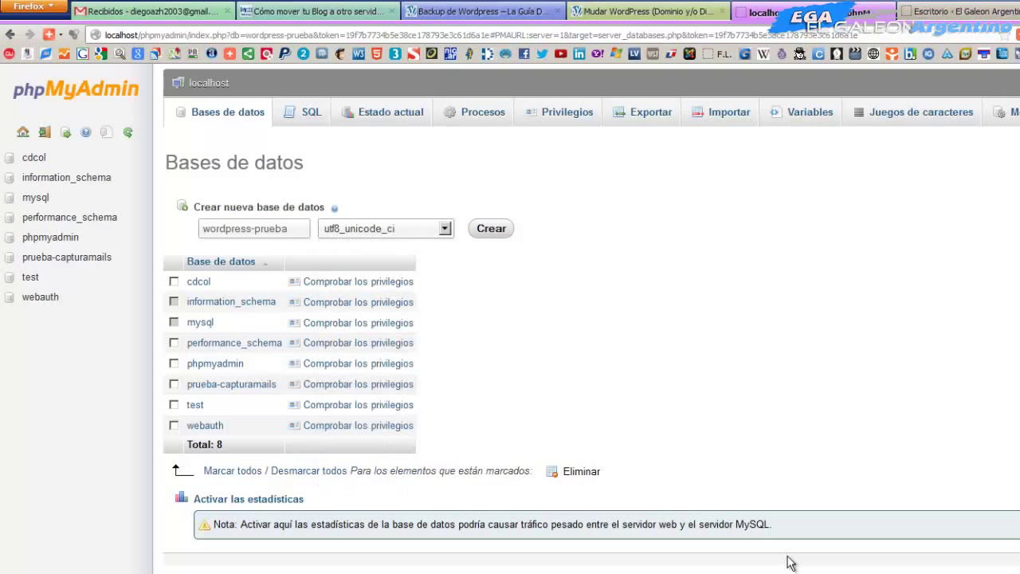
pyautogui.press('Return')
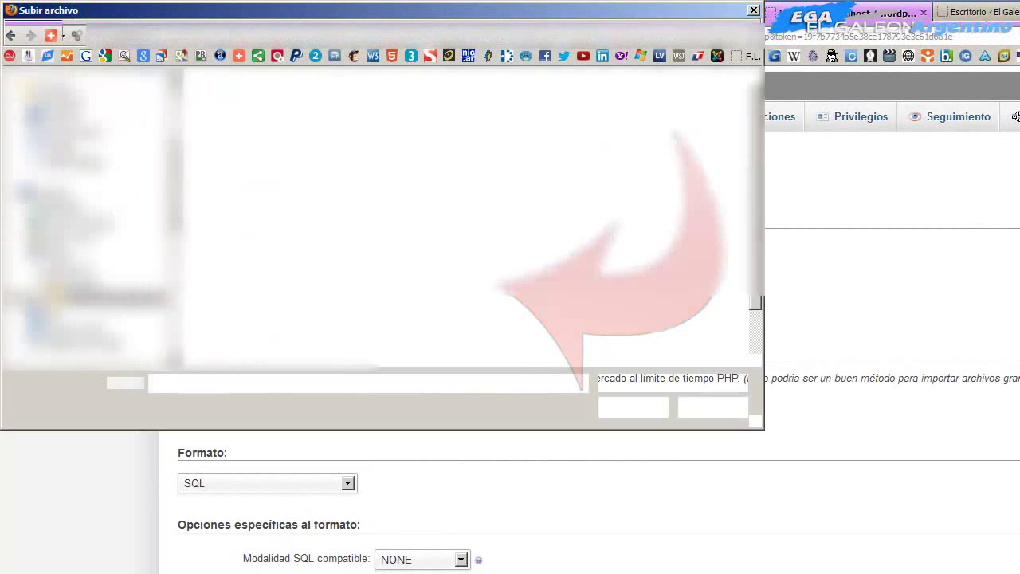
# Choose wordpress-prueba.sql from the Descargas Mozilla Firefox folder and import it into the wordpress-prueba database
pyautogui.scroll(-1, 466, 219)
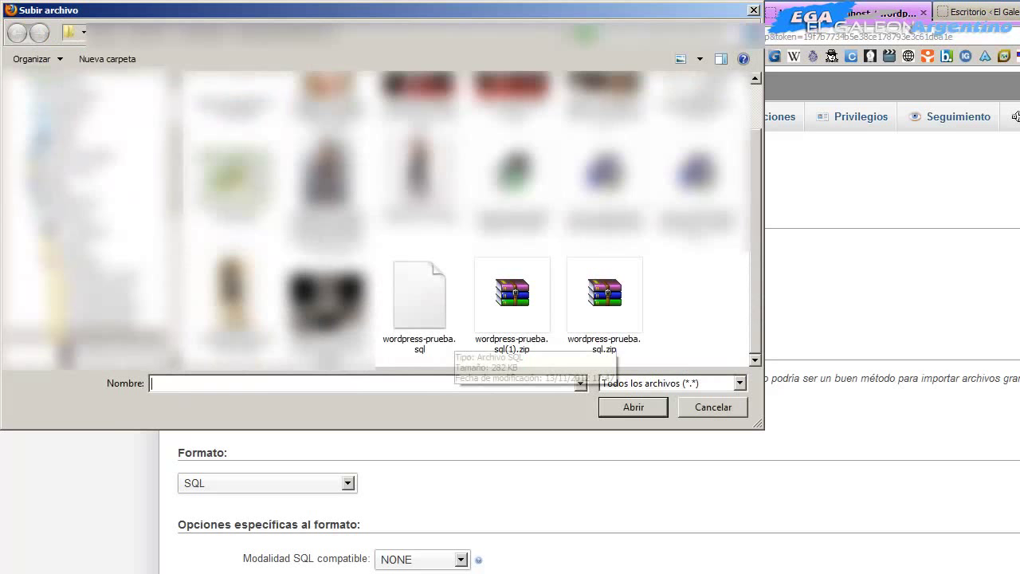
pyautogui.click(420, 299)
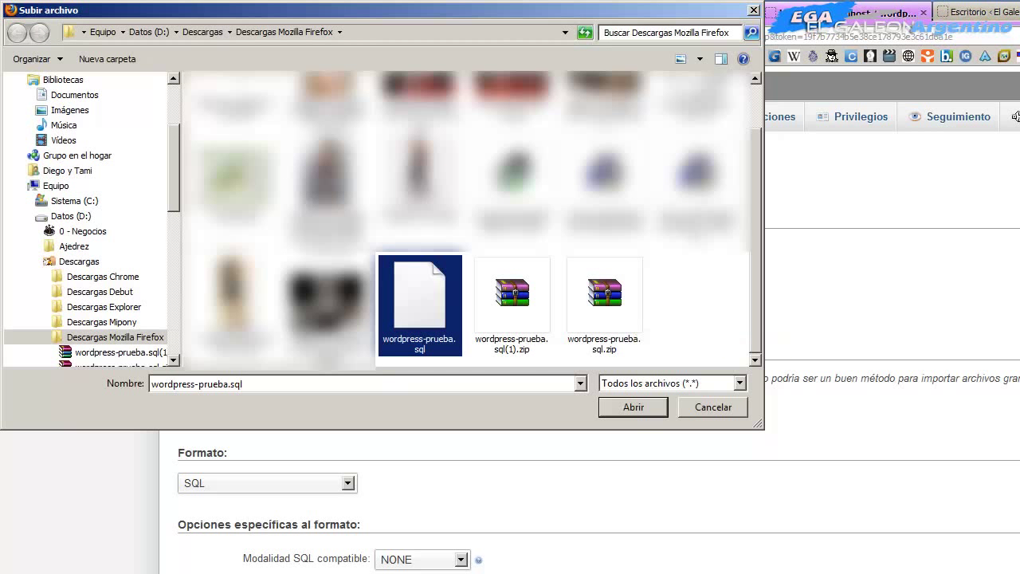
pyautogui.press('Return')
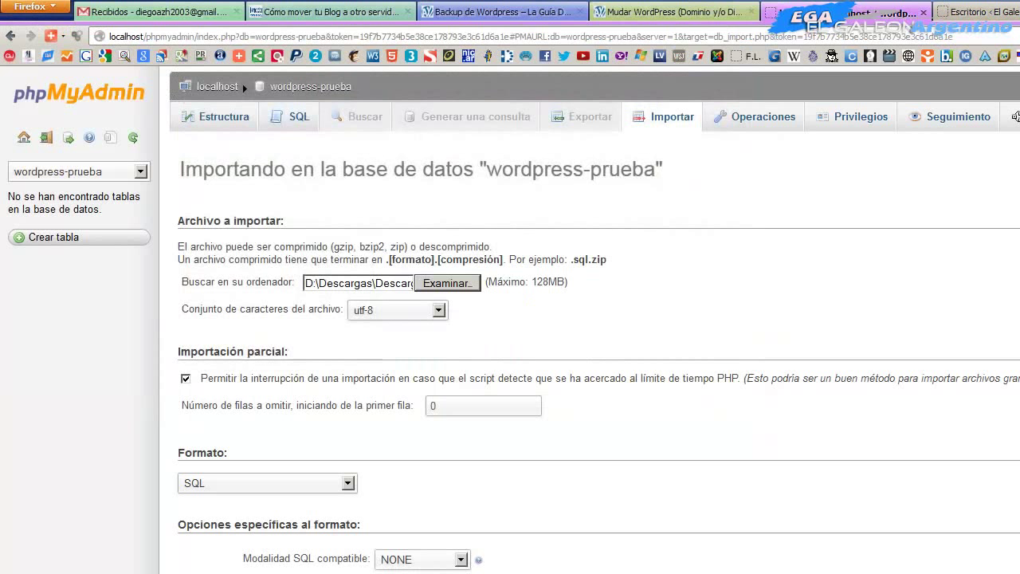
pyautogui.press('Return')
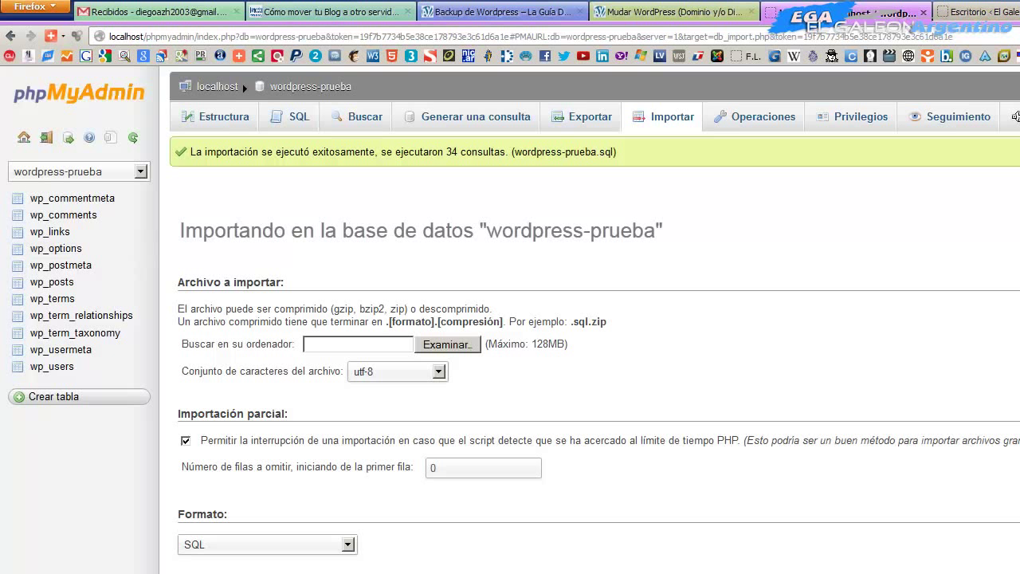
# Import the compressed file wordpress-prueba.sql.zip into the empty wordpress-prueba database
pyautogui.click(310, 86)
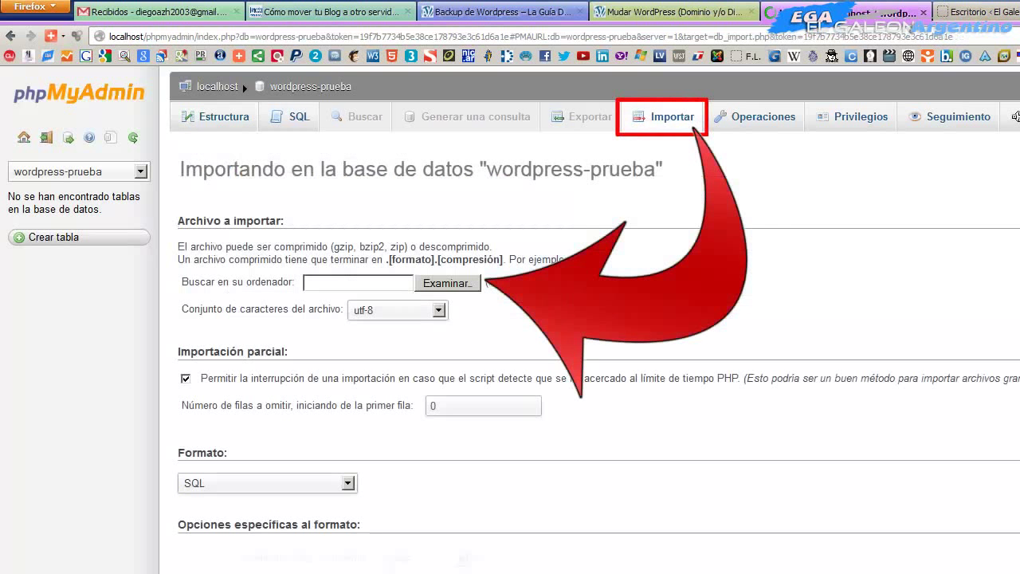
pyautogui.click(448, 283)
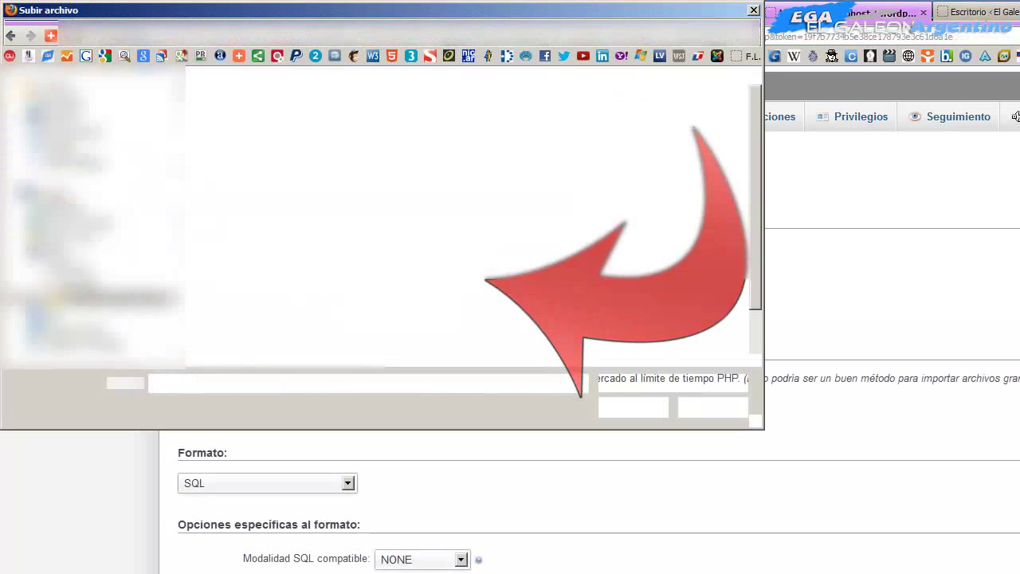
pyautogui.scroll(-1, 470, 219)
pyautogui.click(513, 305)
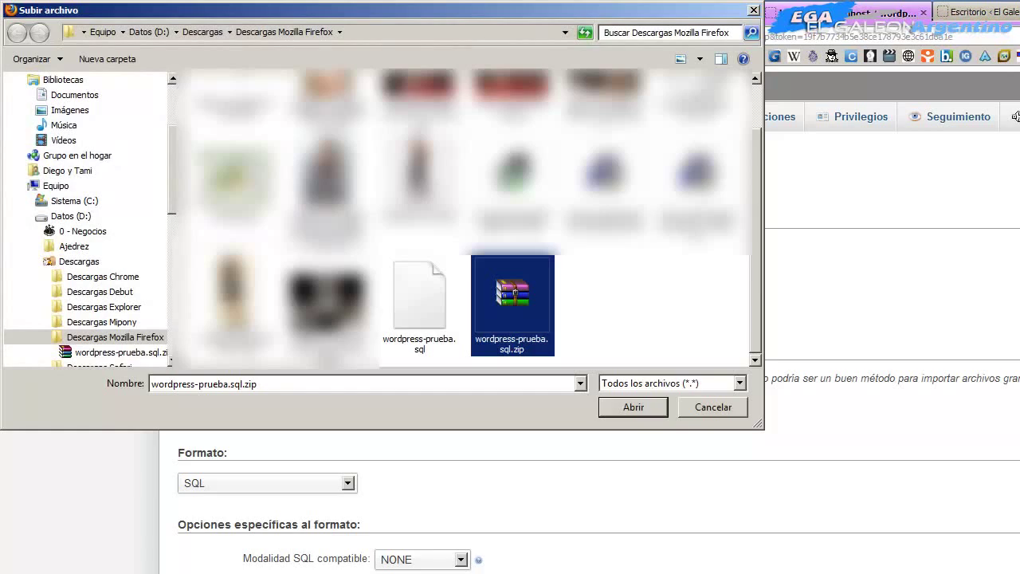
pyautogui.doubleClick(512, 296)
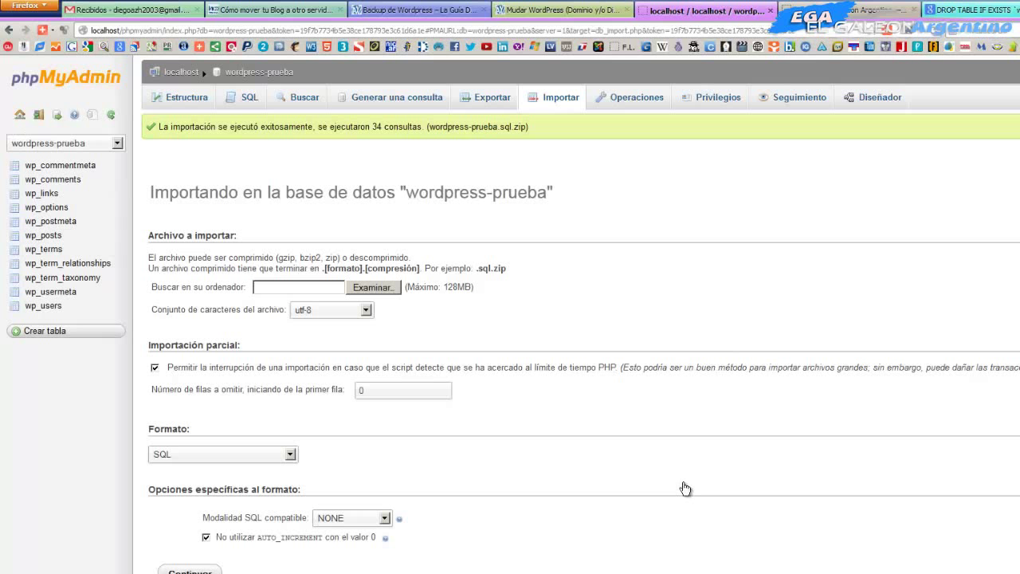
# Set up a Personalizado export of the wordpress-prueba database with the compression comprimido con zip
pyautogui.press('F5')
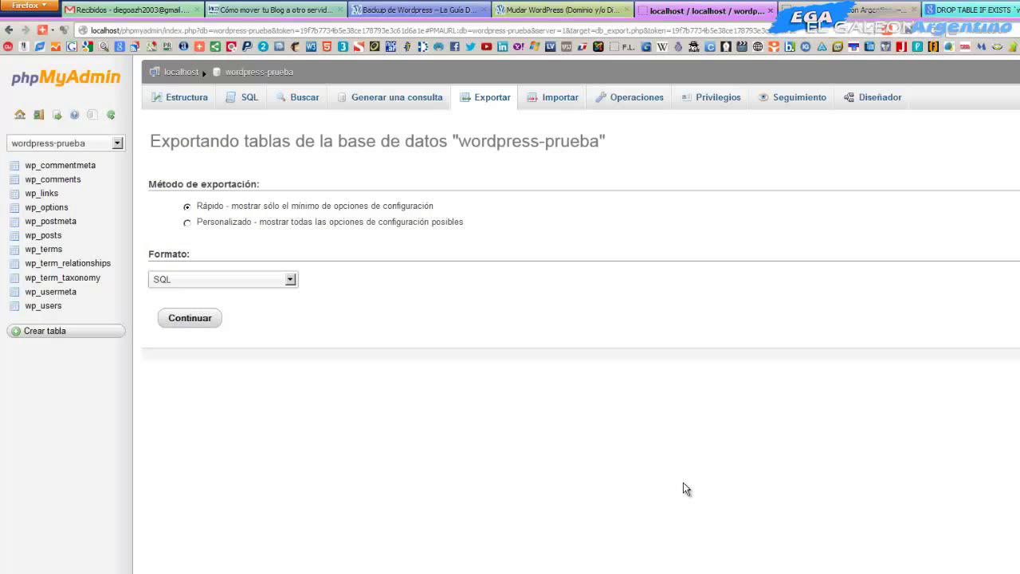
pyautogui.press('Down')
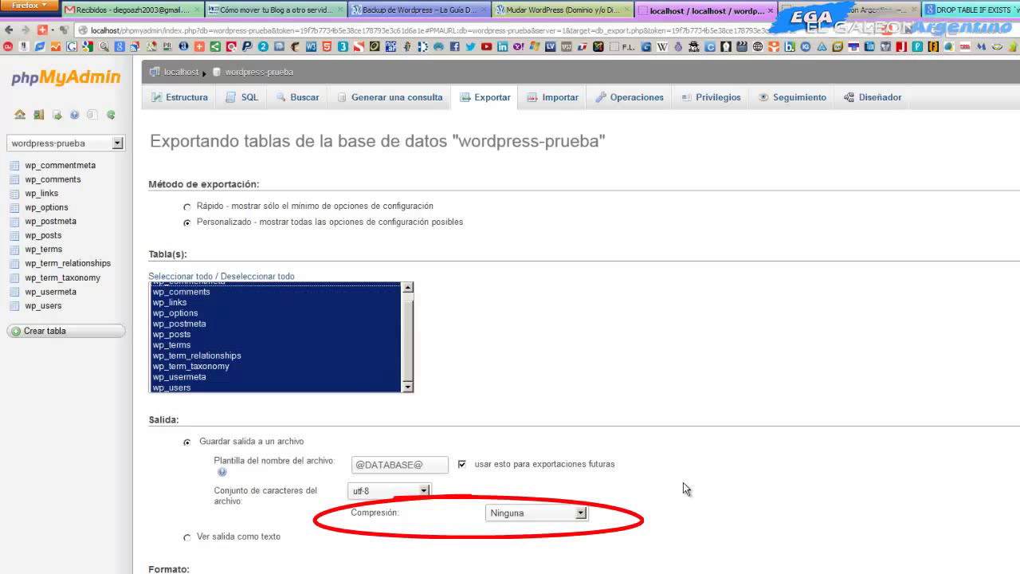
pyautogui.hotkey('alt', 'Down')
pyautogui.press('Down')
pyautogui.press('Down')
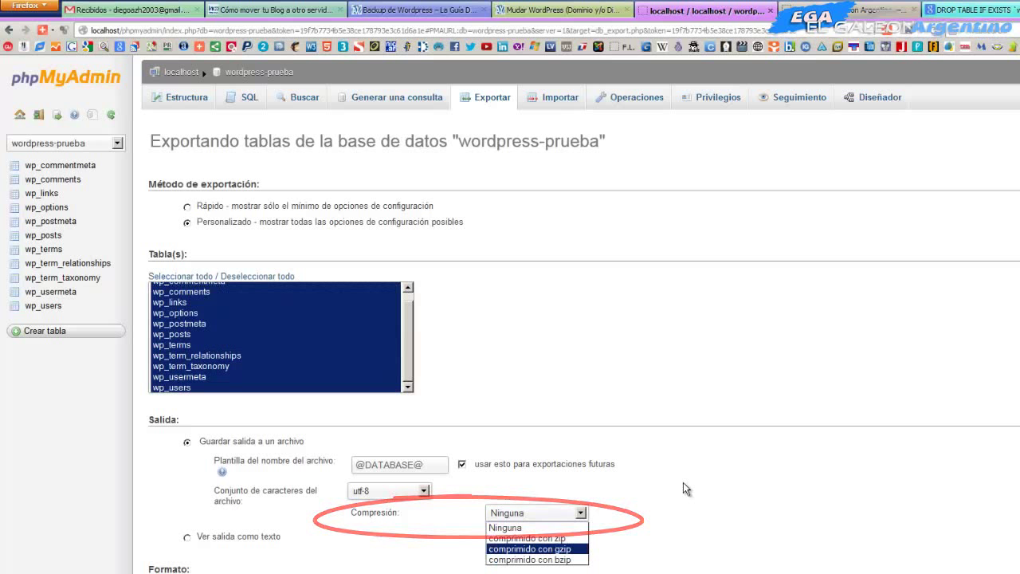
pyautogui.press('Down')
pyautogui.press('Up')
pyautogui.press('Up')
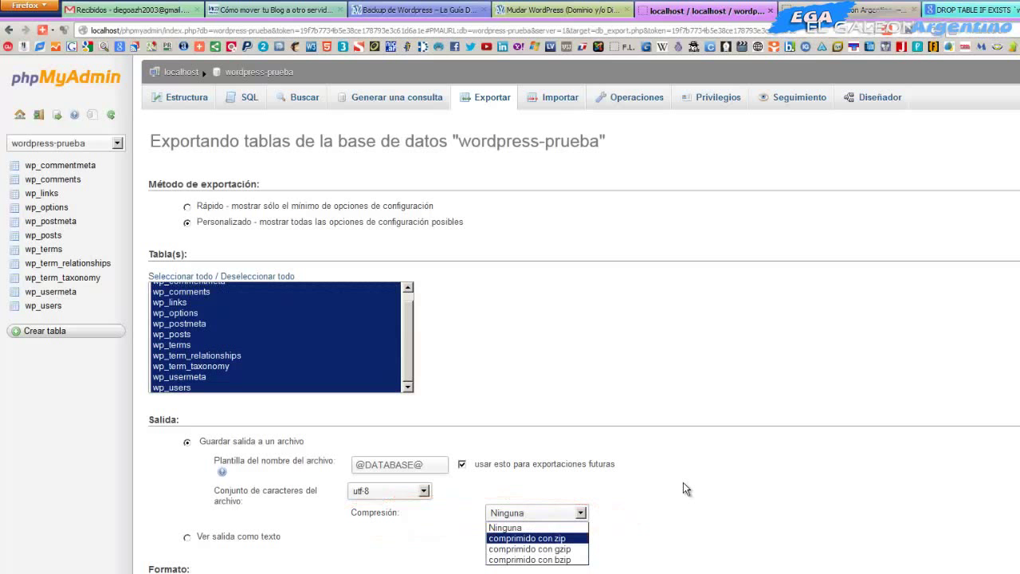
pyautogui.press('Return')
# Review the export options, run the export and save wordpress-prueba.sql.zip to disk
pyautogui.scroll(-8, 683, 483)
pyautogui.scroll(-8, 683, 483)
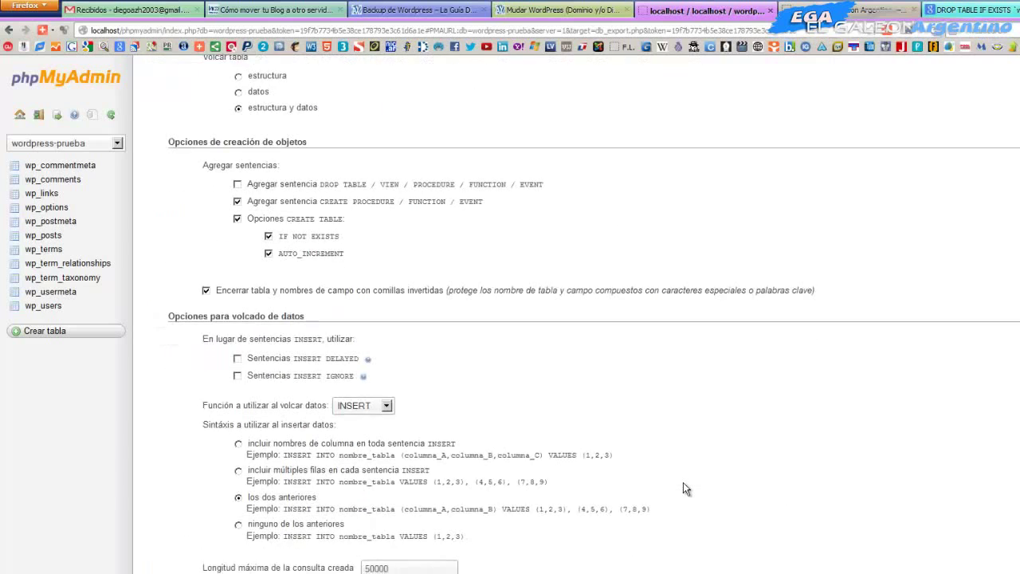
pyautogui.scroll(11, 683, 483)
pyautogui.scroll(5, 683, 488)
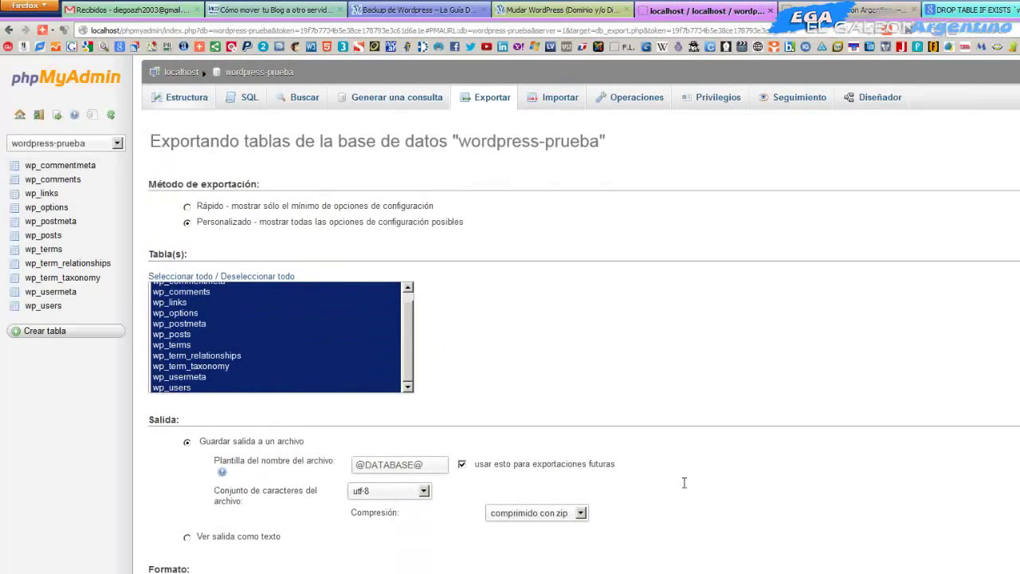
pyautogui.scroll(-14, 683, 482)
pyautogui.scroll(-5, 685, 488)
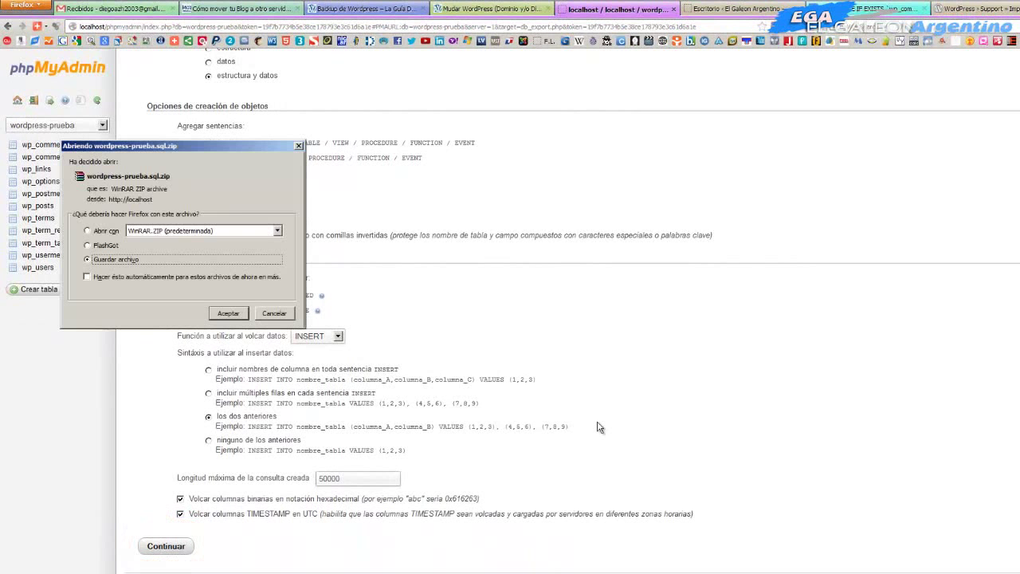
pyautogui.press('Return')
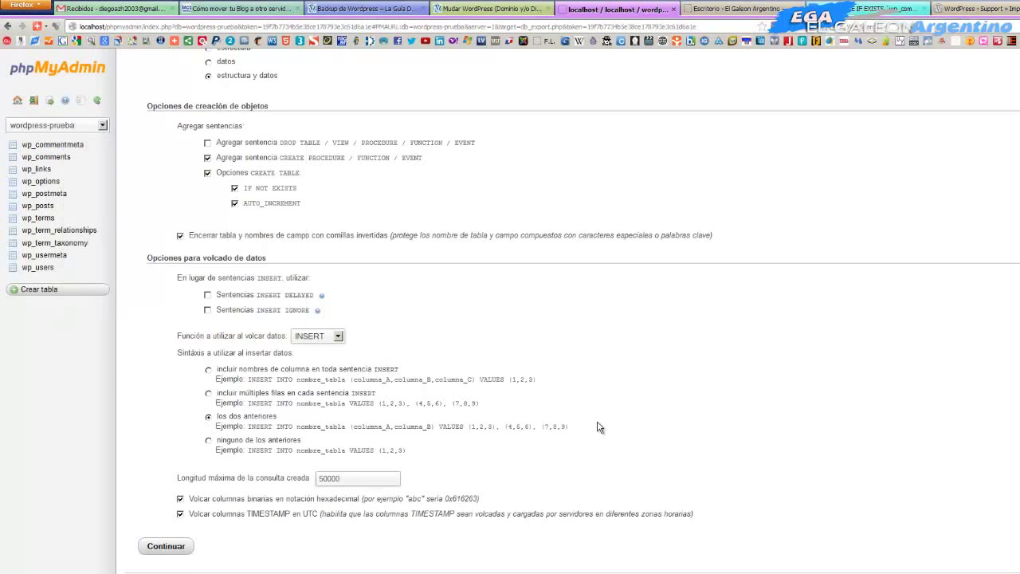
# Try exporting the wordpress-prueba database with comprimido con gzip compression and cancel the file download
pyautogui.scroll(5, 600, 428)
pyautogui.scroll(5, 600, 427)
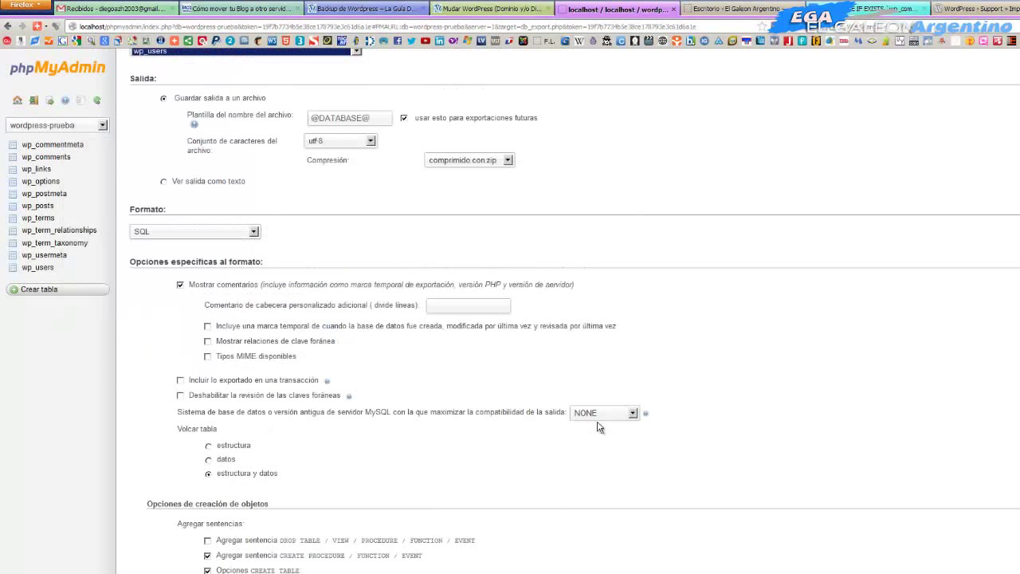
pyautogui.hotkey('alt', 'Down')
pyautogui.press('Down')
pyautogui.press('Return')
pyautogui.scroll(-10, 599, 428)
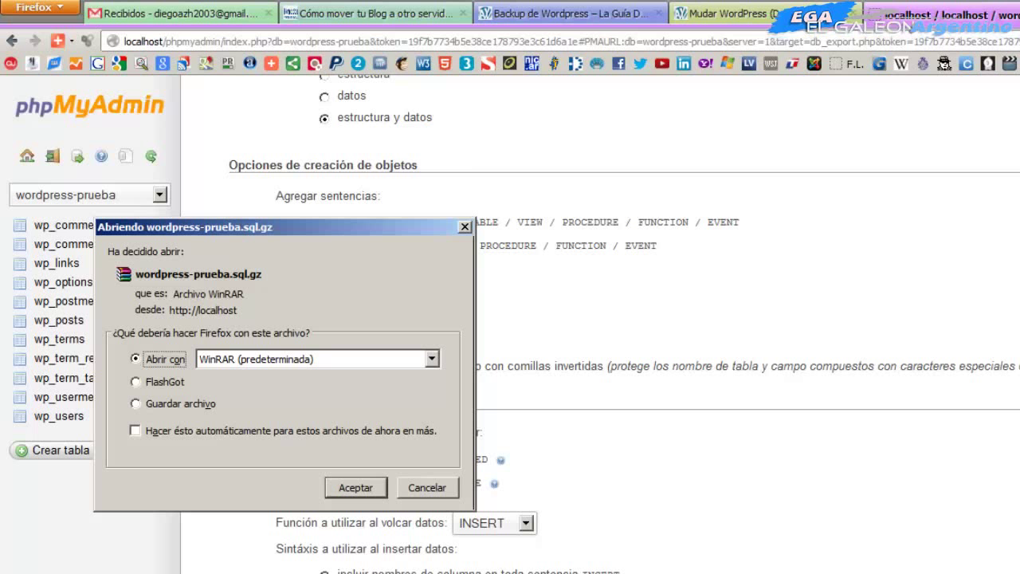
pyautogui.press('Escape')
pyautogui.scroll(10, 598, 319)
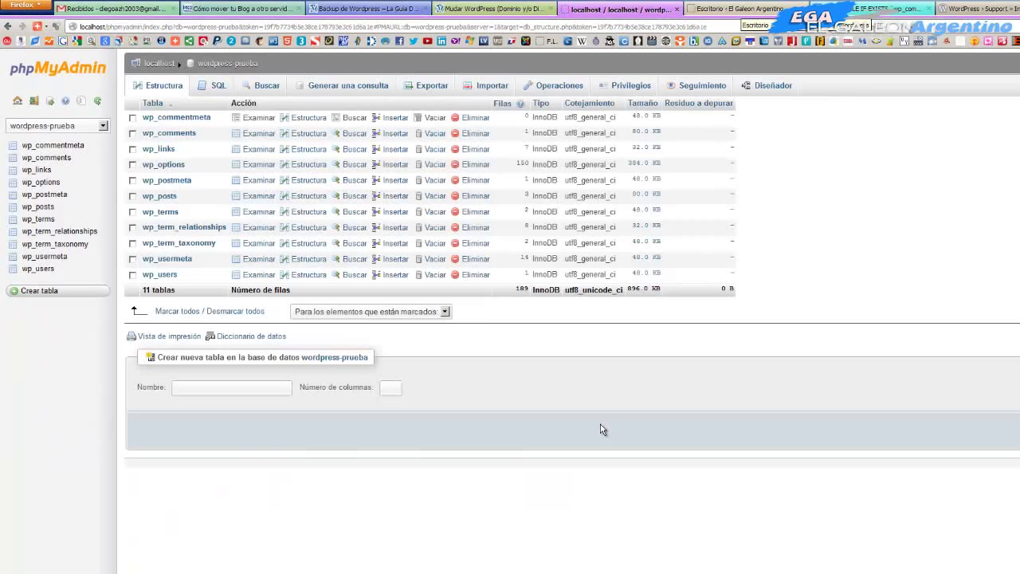
# Switch to the WordPress login page and enter admin as the user name
pyautogui.hotkey('ctrl', 'Tab')
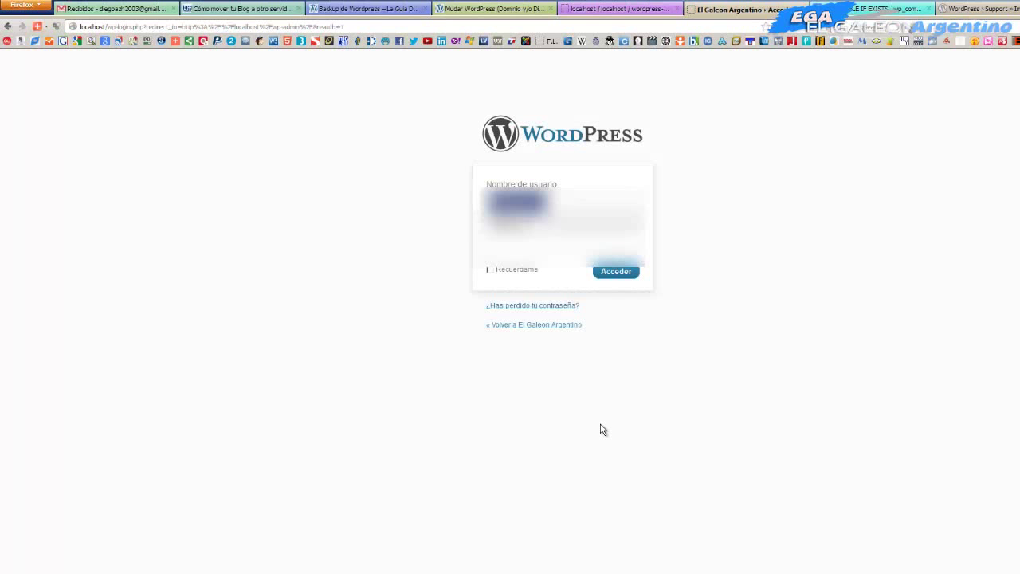
pyautogui.press('BackSpace')
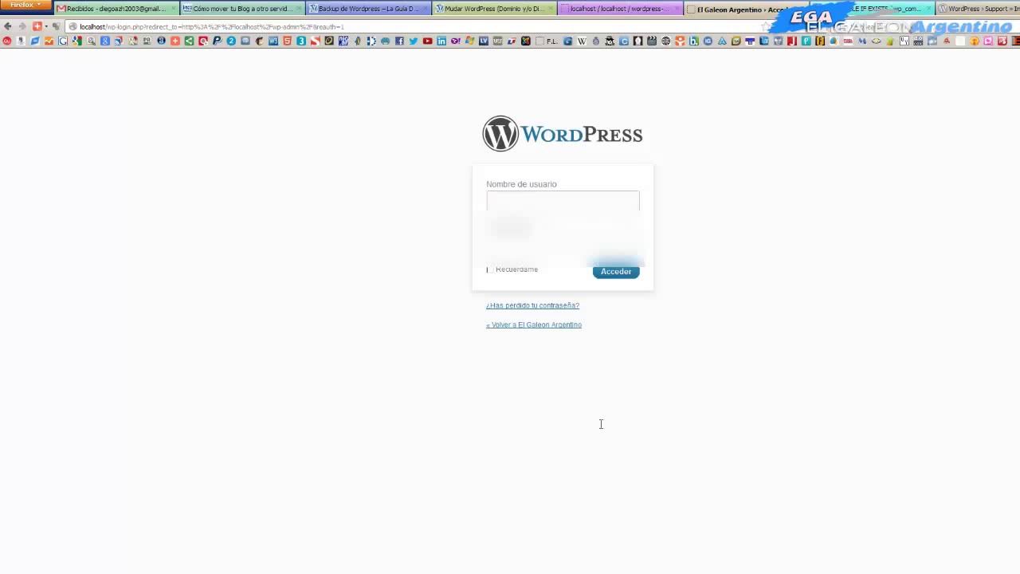
pyautogui.press('Down')
pyautogui.press('Down')
pyautogui.press('Return')
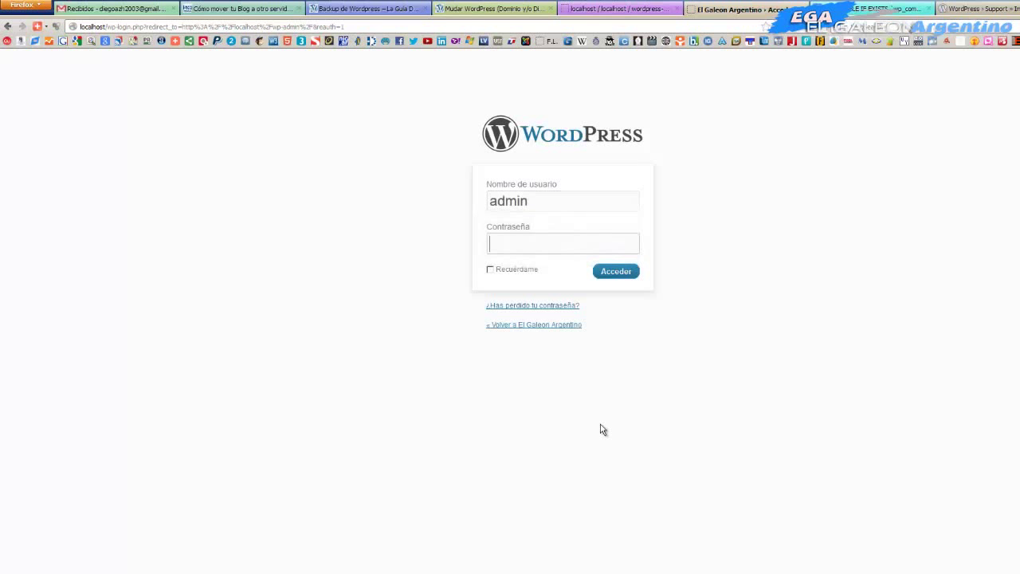
# Enter the account password, log in to WordPress and dismiss the browser's offer to remember the password
pyautogui.press('Tab')
pyautogui.write('******')
pyautogui.press('BackSpace')
pyautogui.press('BackSpace')
pyautogui.press('BackSpace')
pyautogui.press('BackSpace')
pyautogui.press('BackSpace')
pyautogui.press('BackSpace')
pyautogui.write('************')
pyautogui.press('Return')
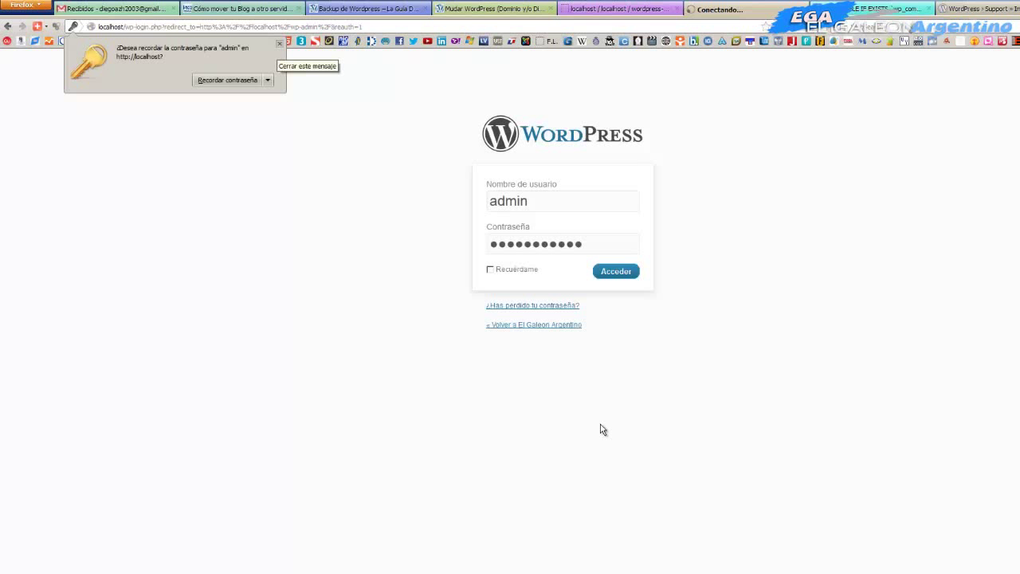
pyautogui.press('Escape')
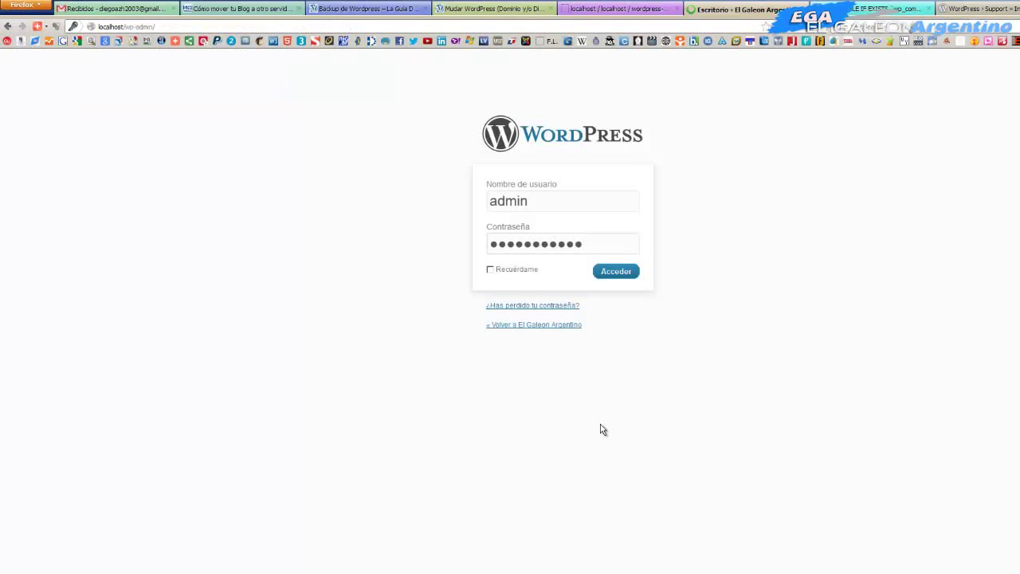
# Look over the WordPress Escritorio page, from the welcome panel down to the plugins and news sections
pyautogui.scroll(-6, 601, 429)
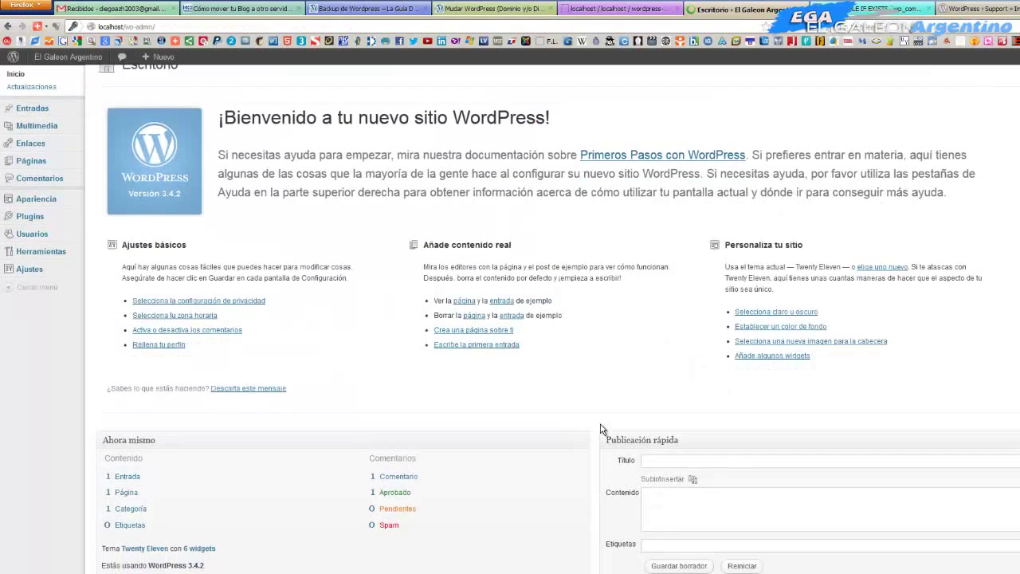
pyautogui.scroll(6, 601, 429)
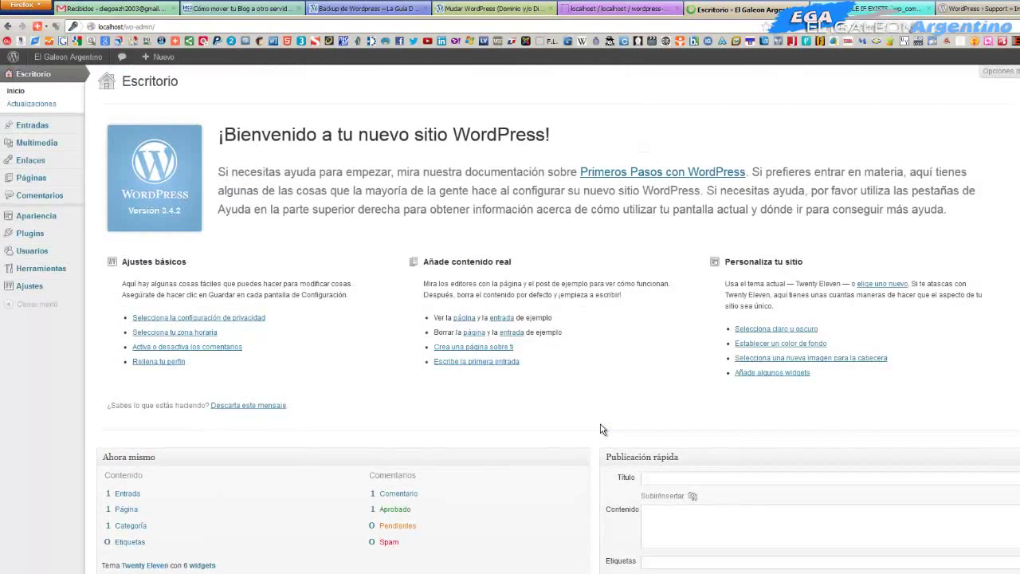
pyautogui.scroll(-6, 601, 429)
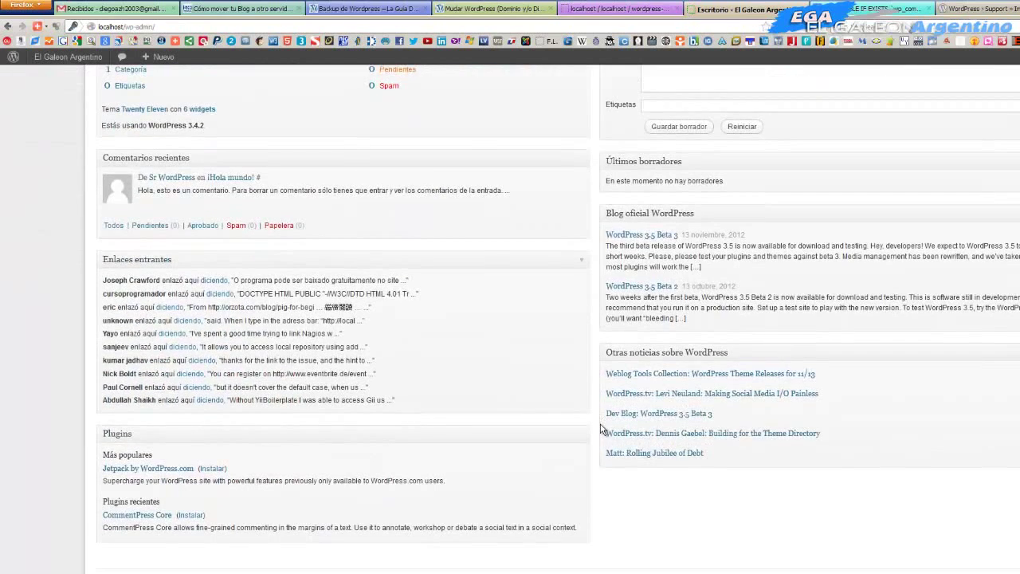
pyautogui.scroll(6, 601, 429)
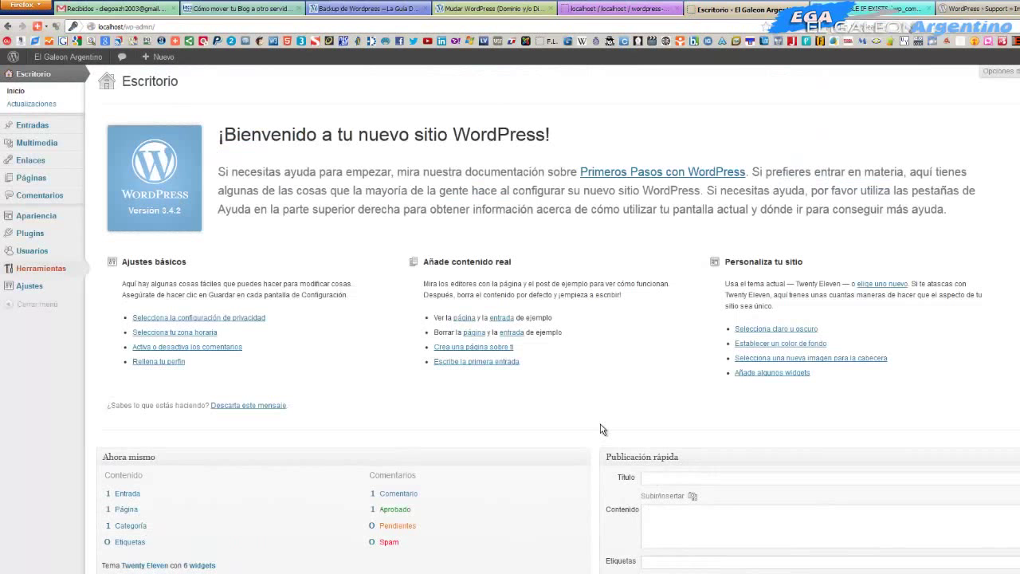
# Open the WordPress general settings and check the Dirección de WordPress and Dirección del sitio URLs
pyautogui.press('Return')
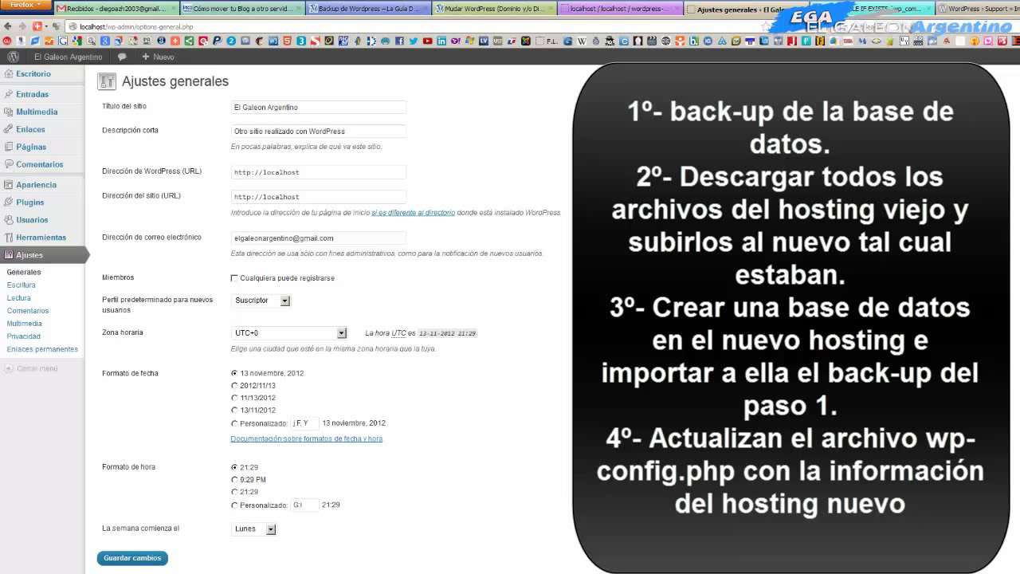
pyautogui.moveTo(300, 172); pyautogui.dragTo(234, 172)
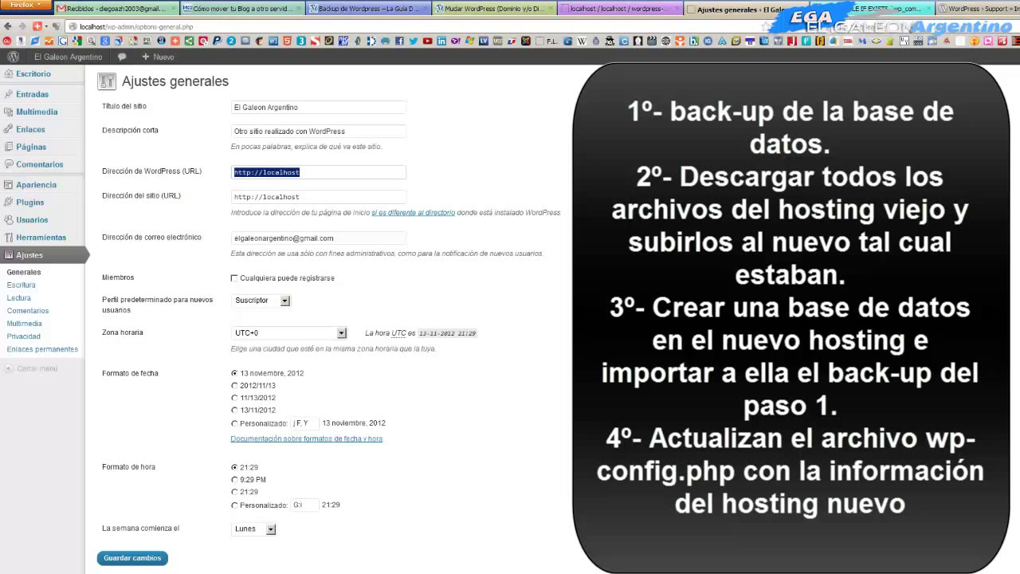
pyautogui.moveTo(301, 197); pyautogui.dragTo(234, 197)
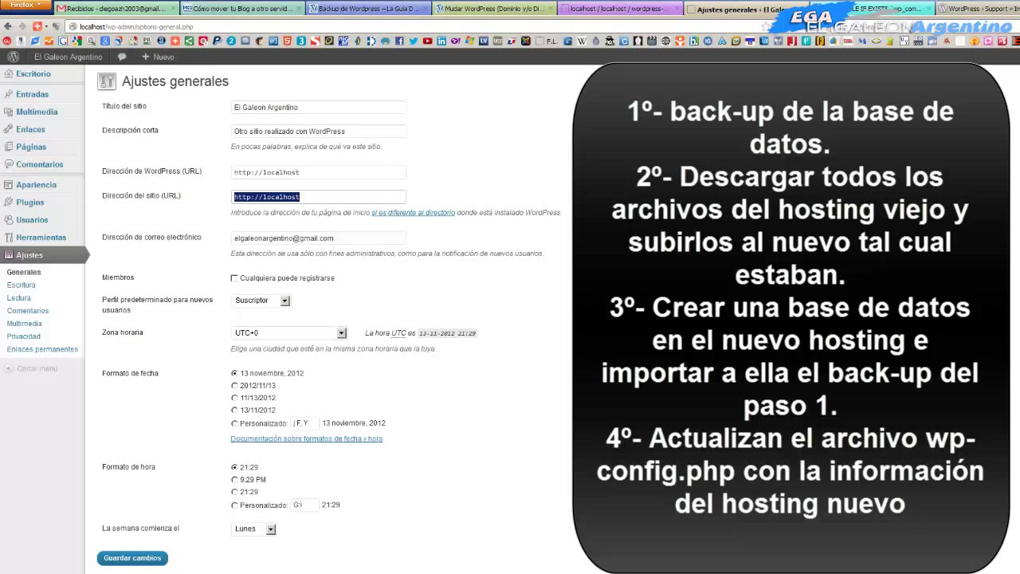
pyautogui.moveTo(300, 172); pyautogui.dragTo(233, 172)
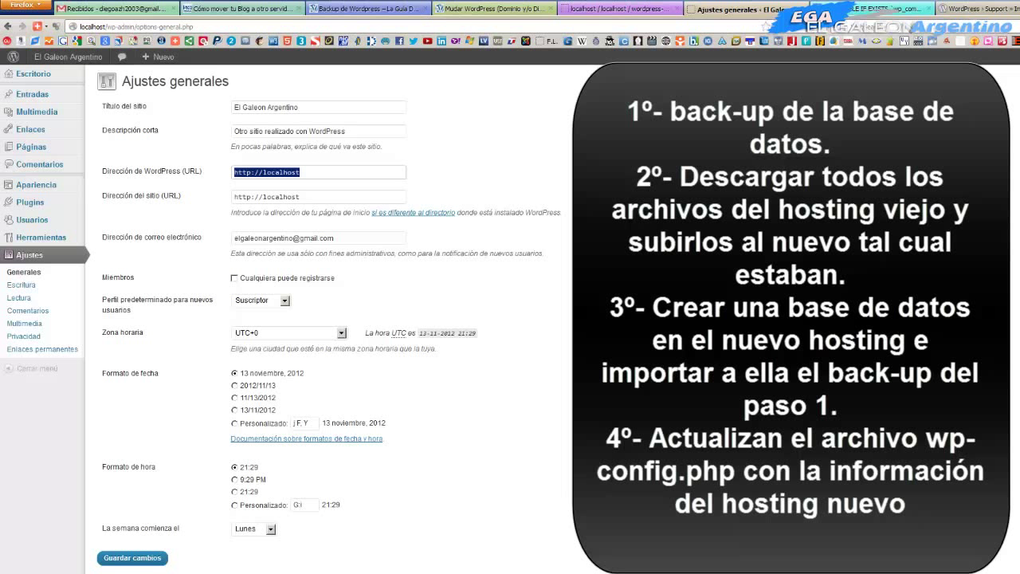
pyautogui.press('End')
pyautogui.hotkey('ctrl', 'shift', 'Left')
pyautogui.hotkey('ctrl', 'shift', 'Left')
pyautogui.press('Tab')
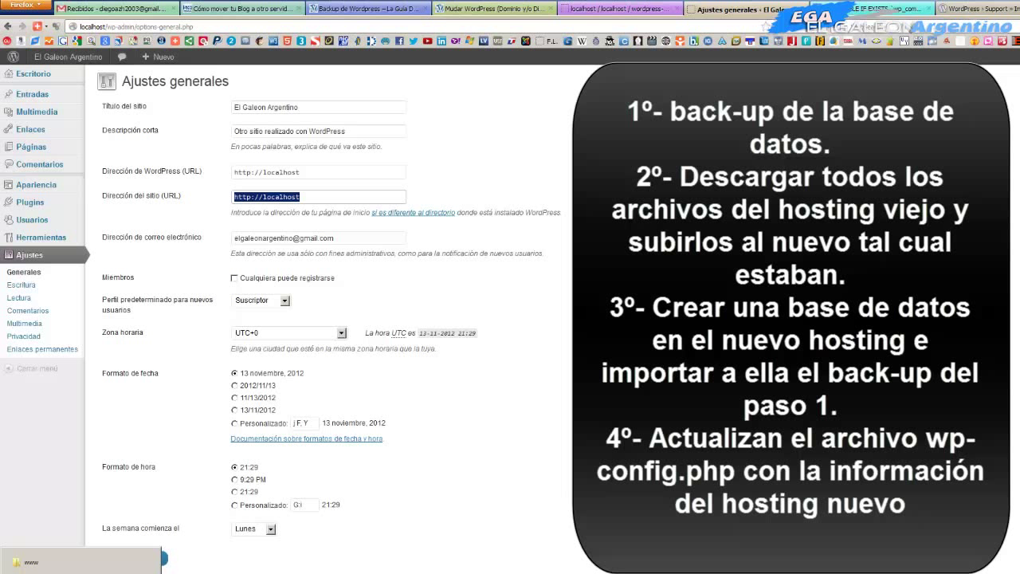
# Switch to the www folder in the file explorer and open wp-config.php with Notepad++
pyautogui.hotkey('alt', 'Tab')
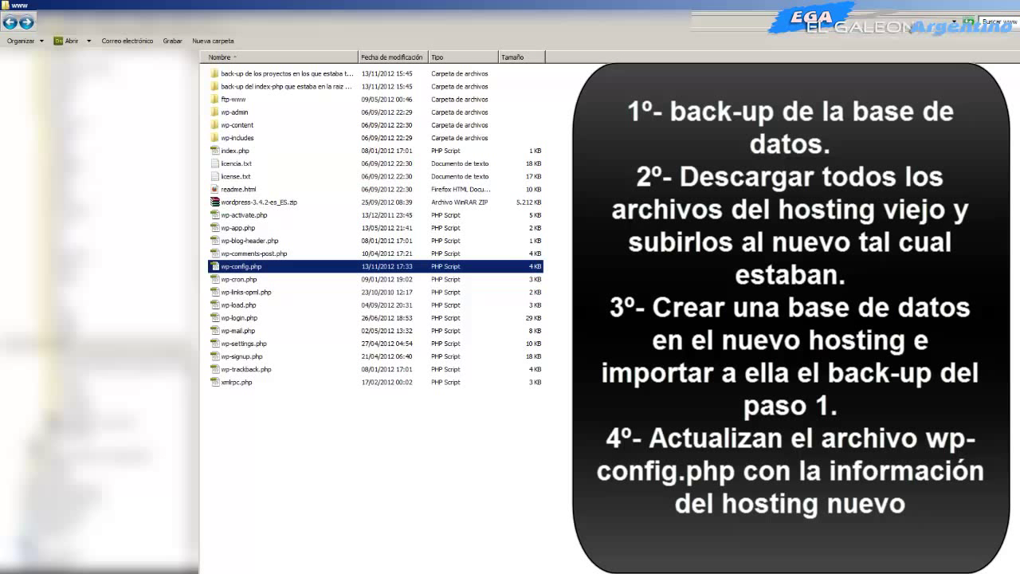
pyautogui.rightClick(246, 266)
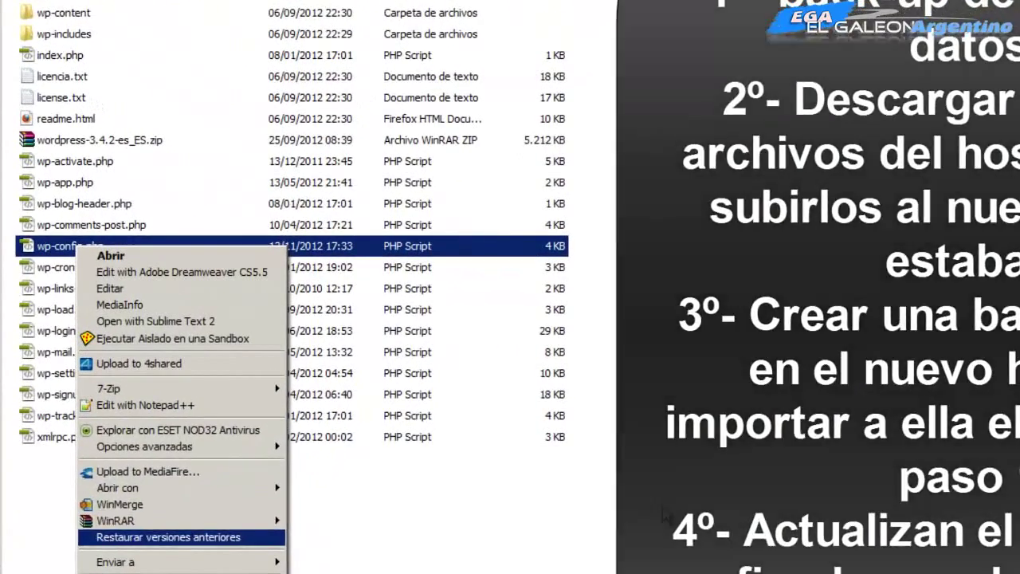
pyautogui.press('Up')
pyautogui.press('Up')
pyautogui.press('Up')
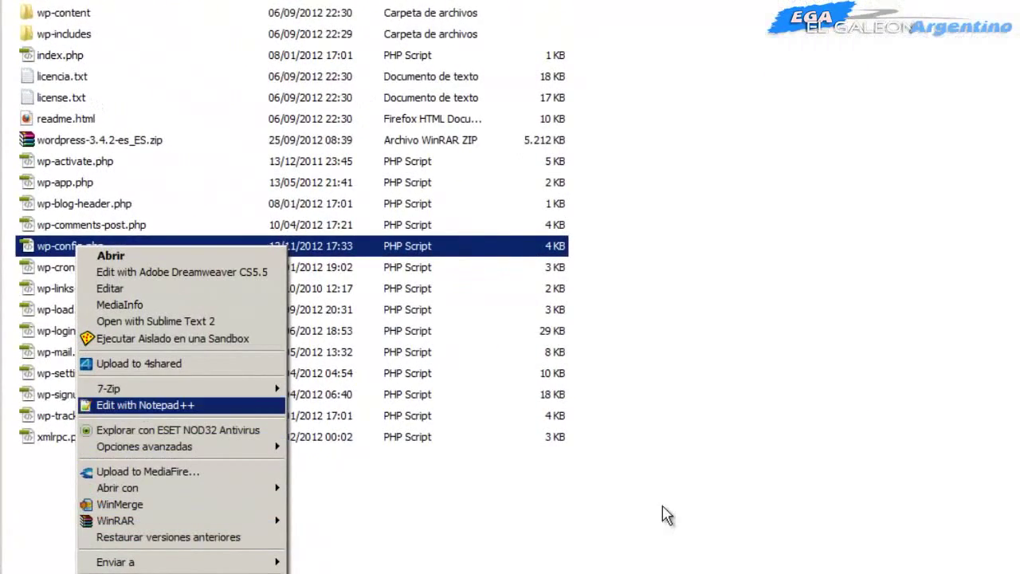
pyautogui.press('Return')
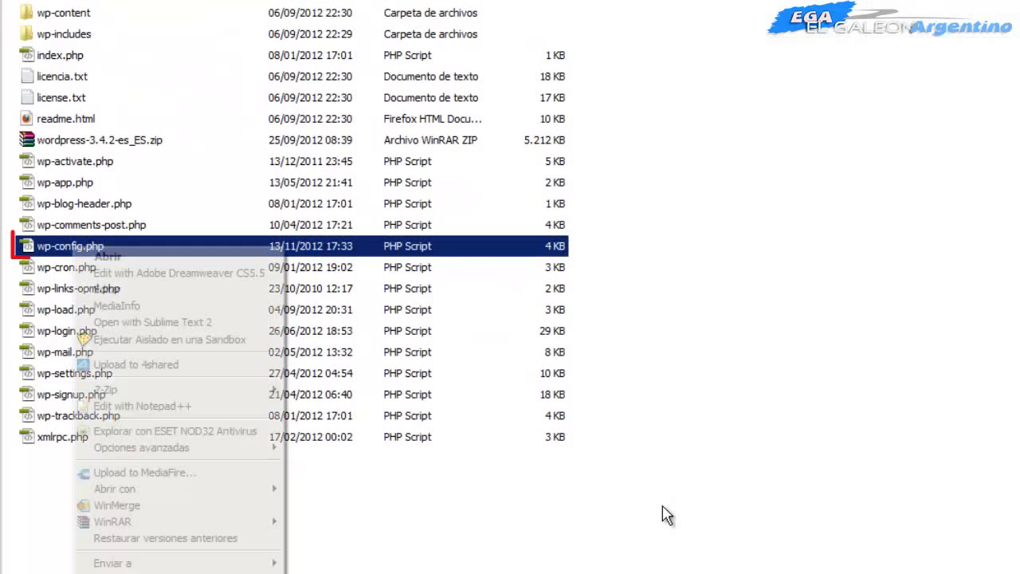
pyautogui.press('Return')
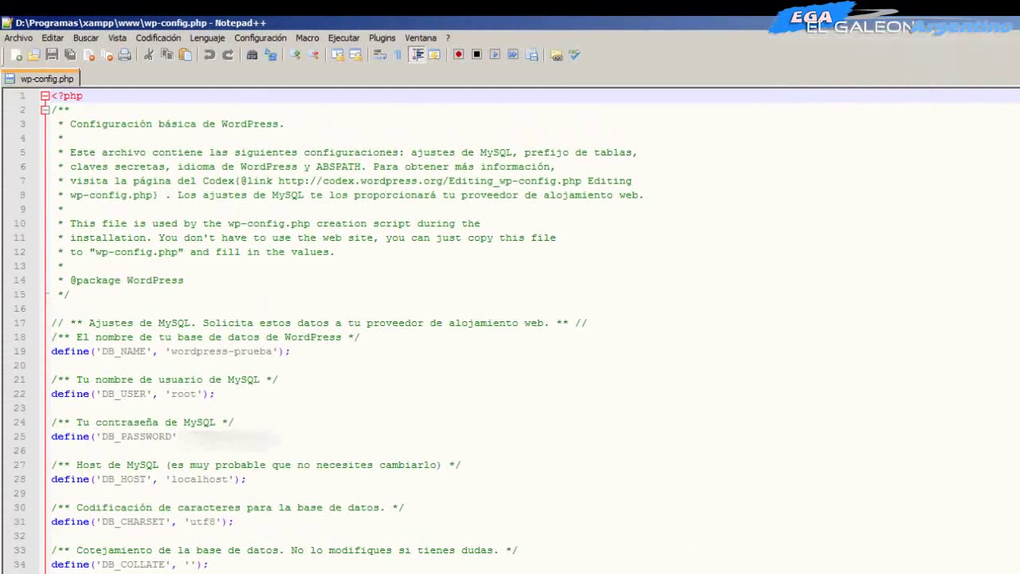
# Review the DB_NAME, DB_USER, DB_PASSWORD and DB_HOST definitions in wp-config.php
pyautogui.click(176, 351)
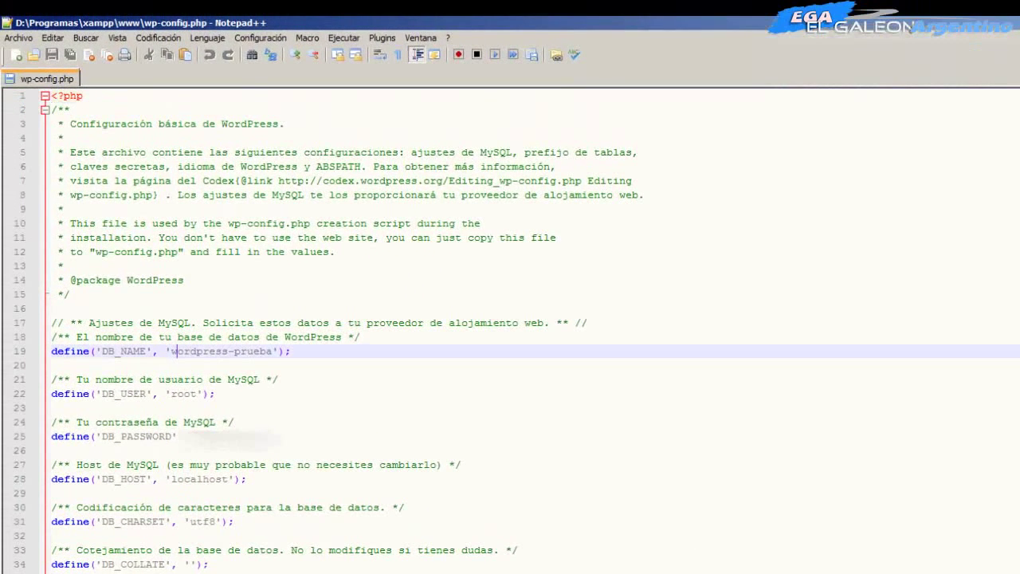
pyautogui.moveTo(170, 351); pyautogui.dragTo(272, 351)
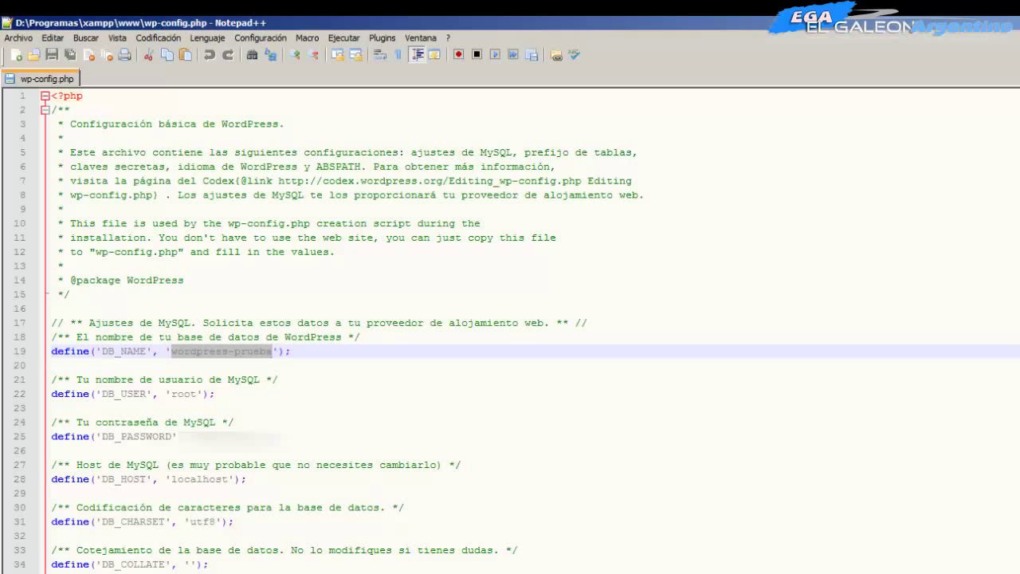
pyautogui.click(215, 394)
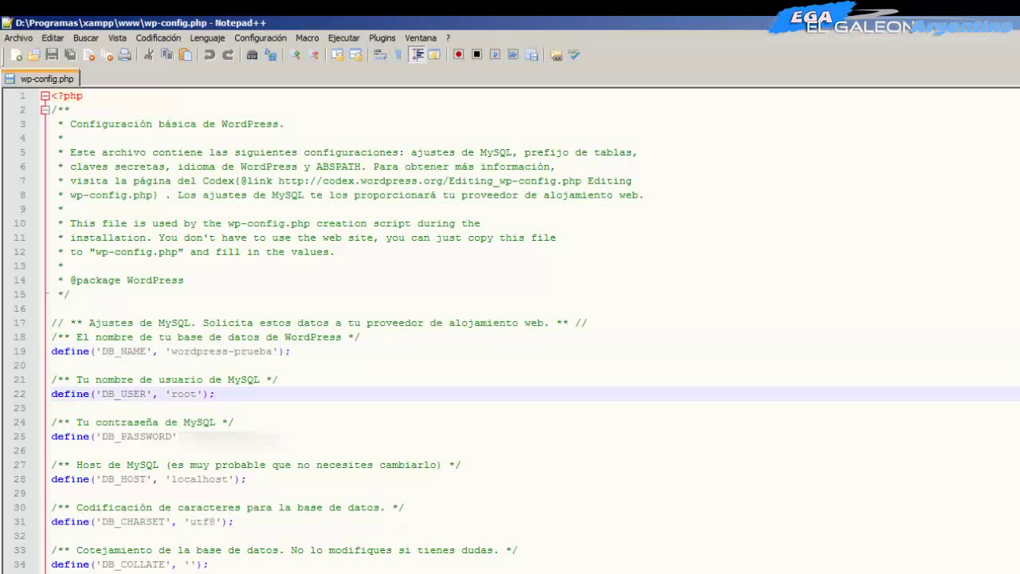
pyautogui.moveTo(171, 394); pyautogui.dragTo(196, 394)
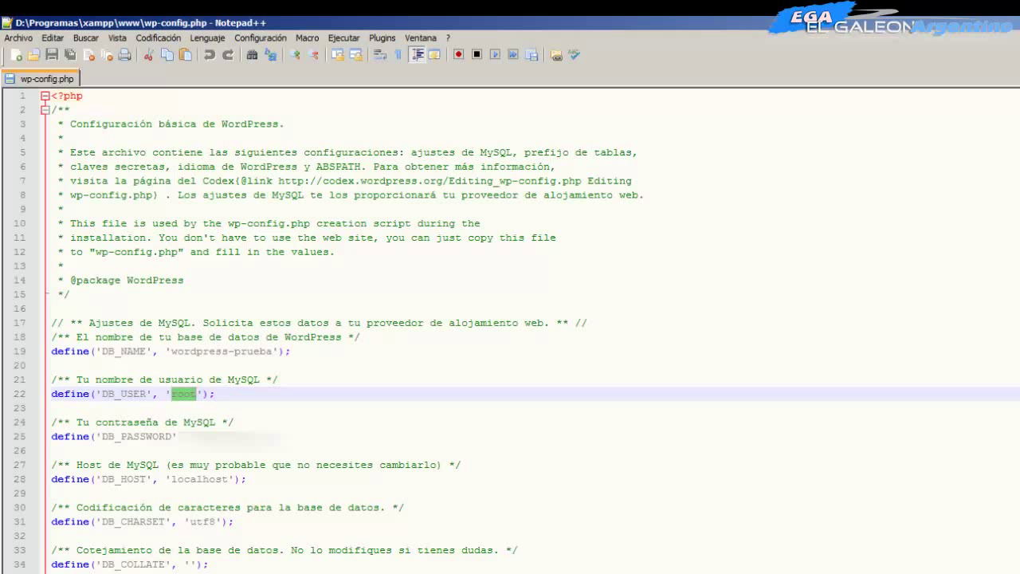
pyautogui.press('Down')
pyautogui.press('Down')
pyautogui.press('Down')
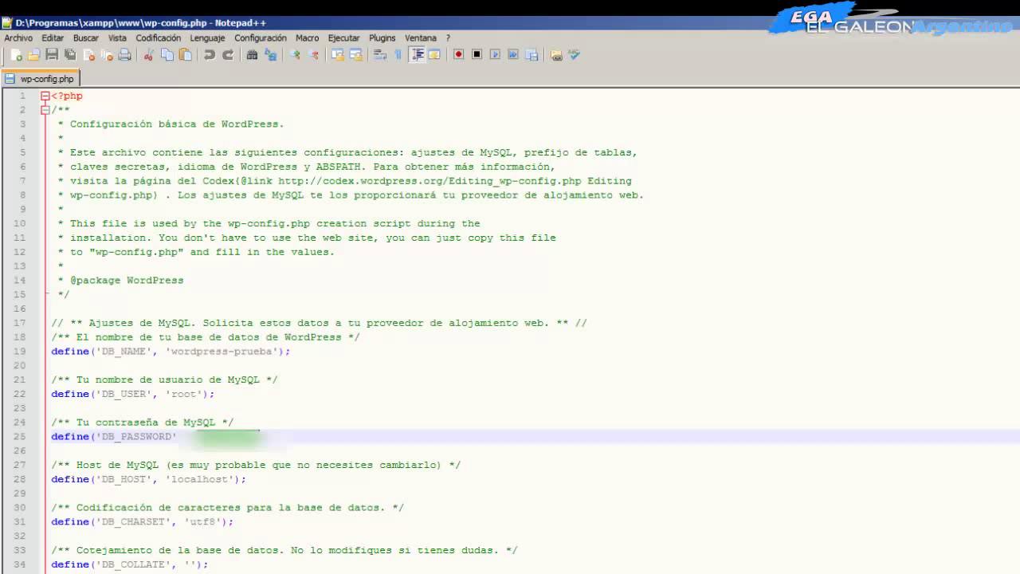
pyautogui.moveTo(172, 479); pyautogui.dragTo(228, 479)
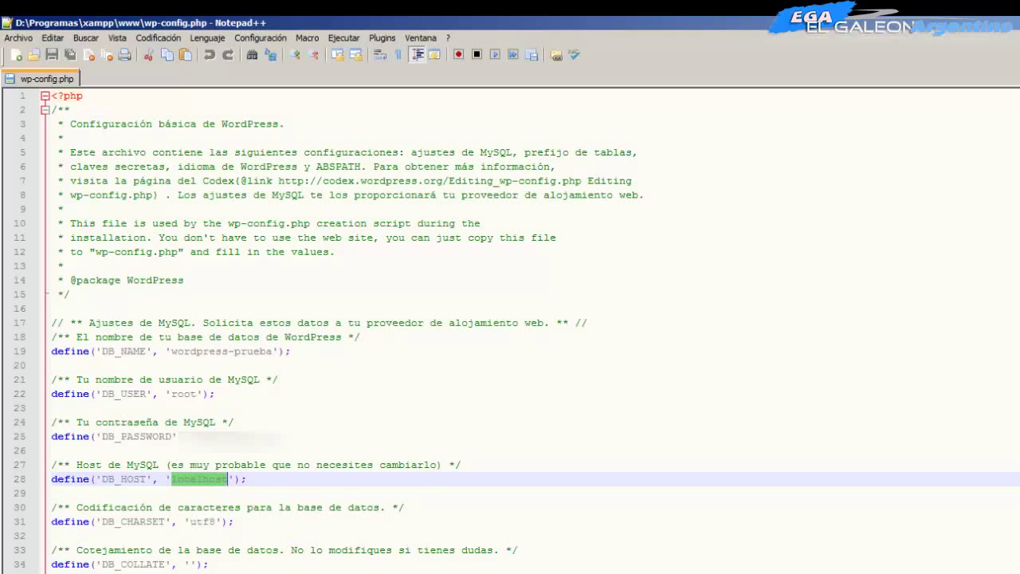
pyautogui.click(189, 479)
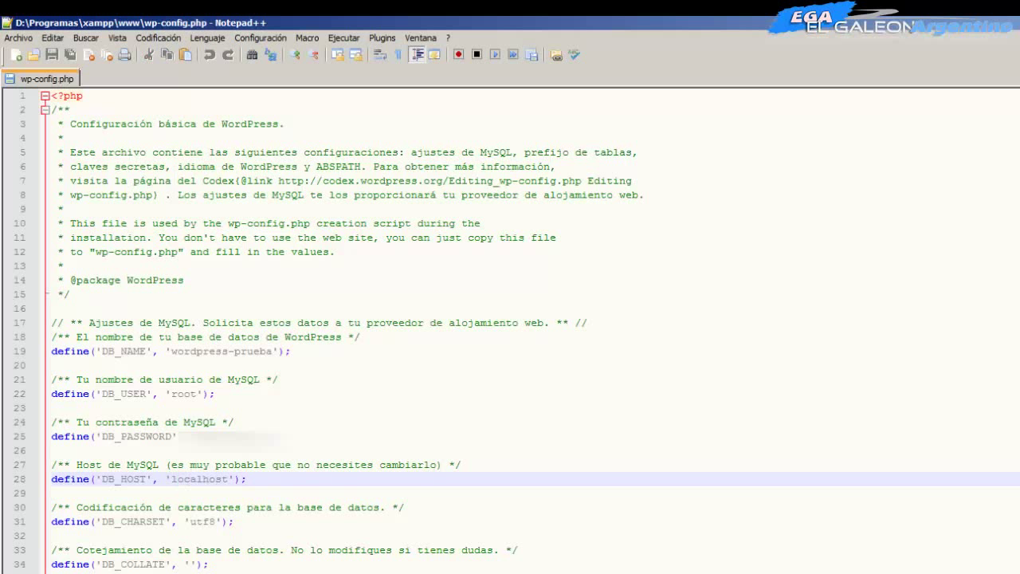
pyautogui.moveTo(170, 479); pyautogui.dragTo(229, 479)
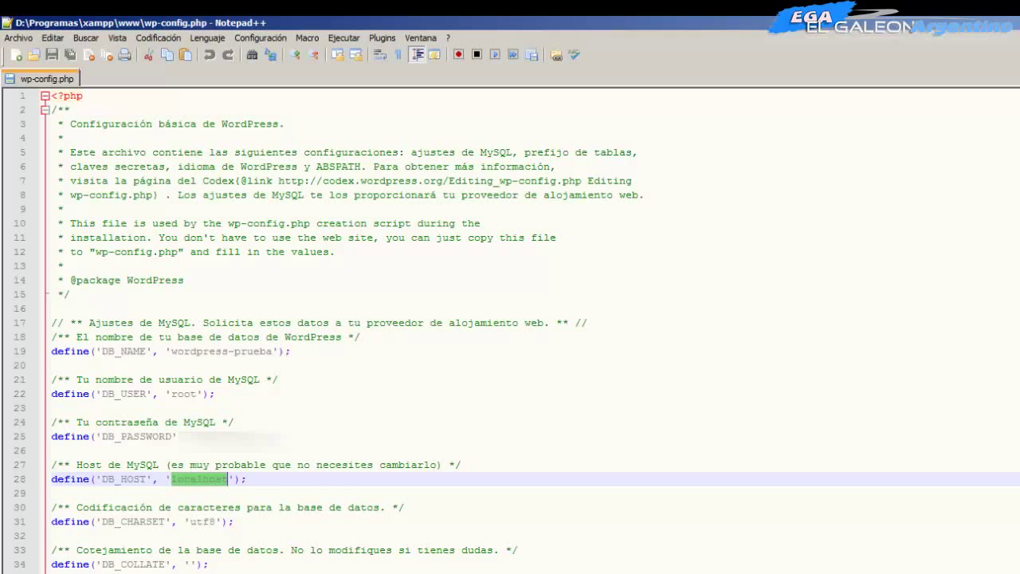
pyautogui.click(234, 479)
pyautogui.moveTo(230, 479); pyautogui.dragTo(170, 479)
pyautogui.click(52, 492)
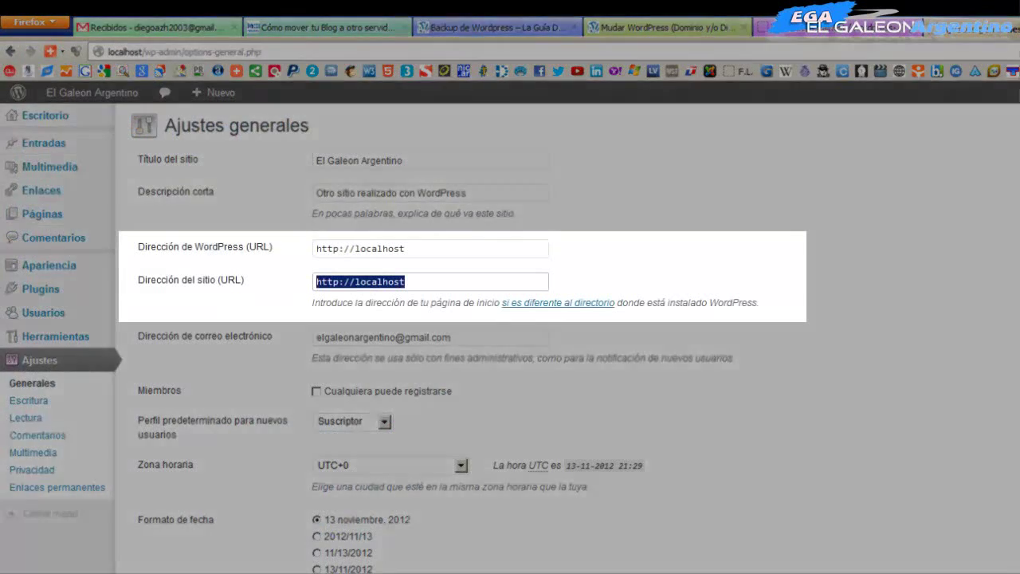
# Compare the site address with the WordPress address in the general settings
pyautogui.click(405, 281)
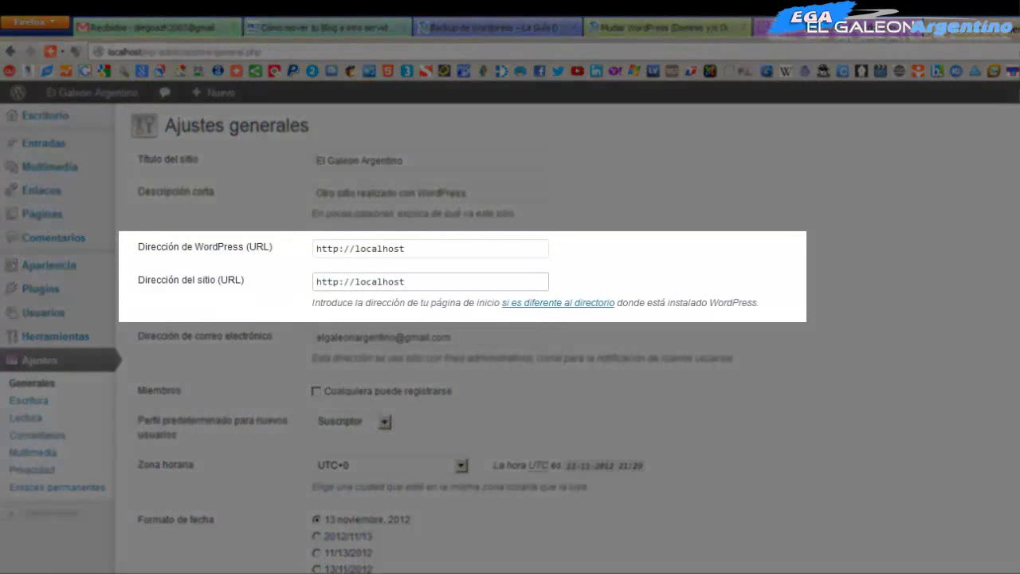
pyautogui.hotkey('shift', 'Home')
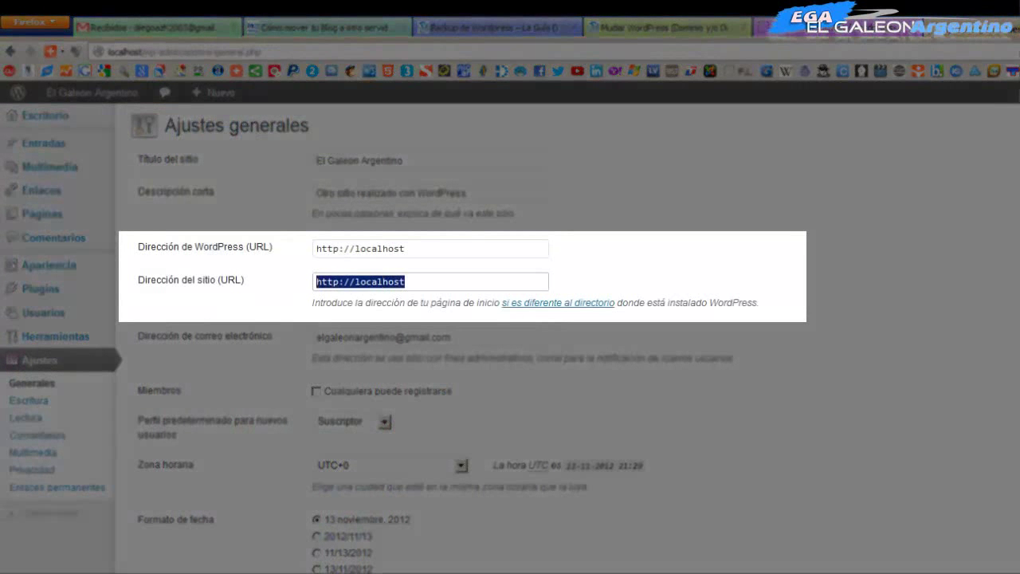
pyautogui.click(405, 248)
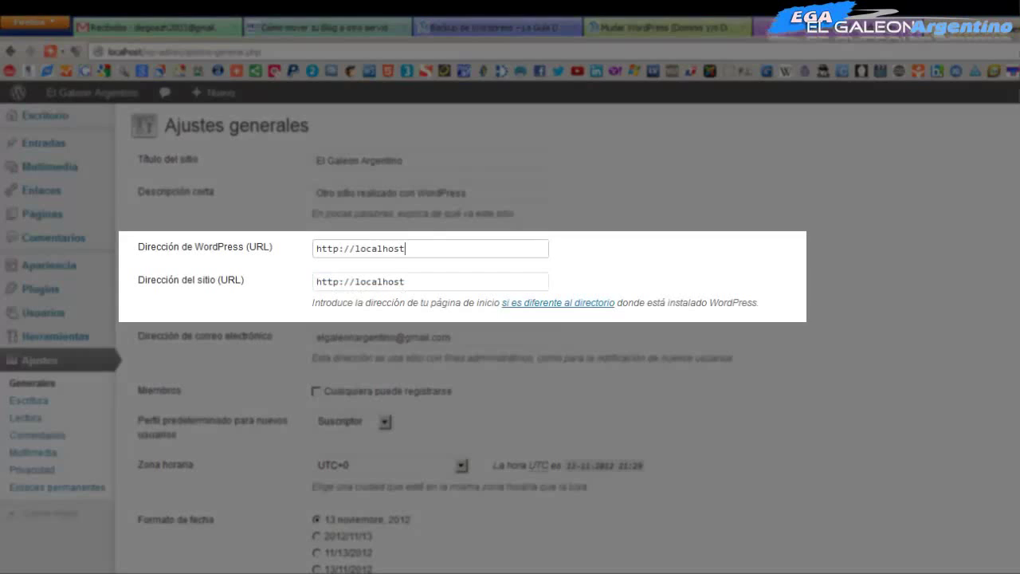
pyautogui.hotkey('shift', 'Home')
pyautogui.click(405, 248)
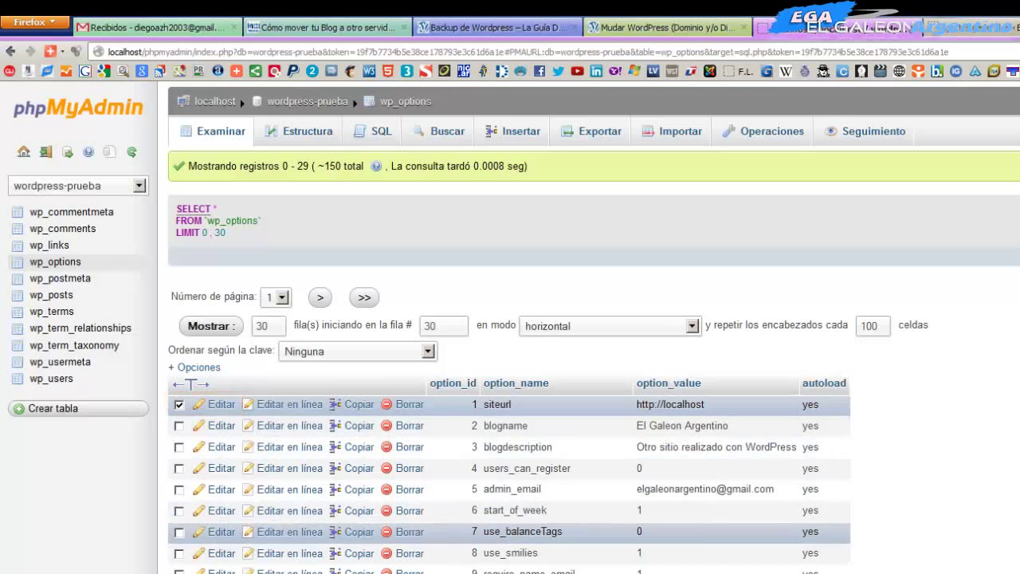
pyautogui.scroll(-4, 511, 532)
pyautogui.scroll(-3, 510, 318)
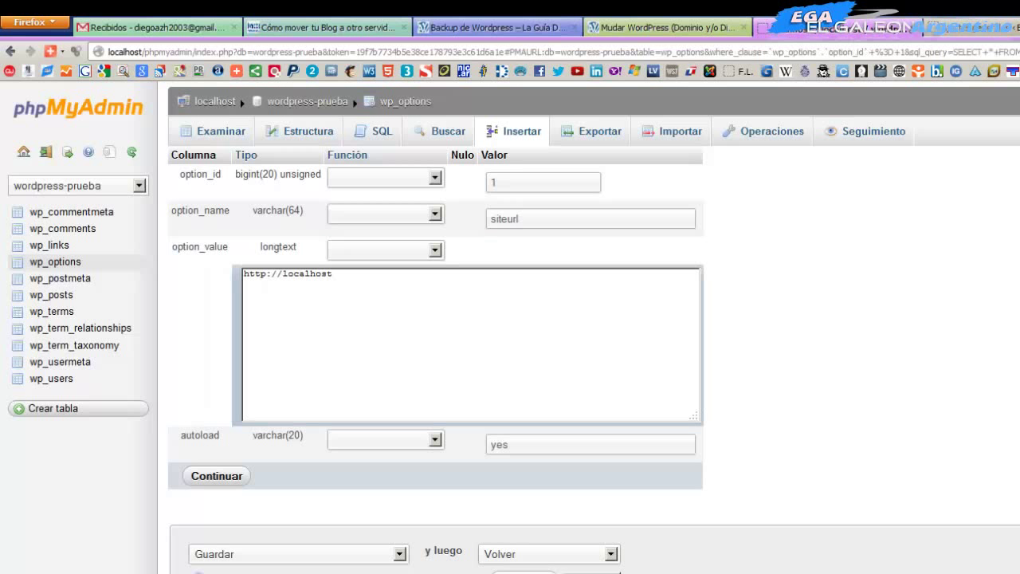
pyautogui.moveTo(334, 273); pyautogui.dragTo(282, 273)
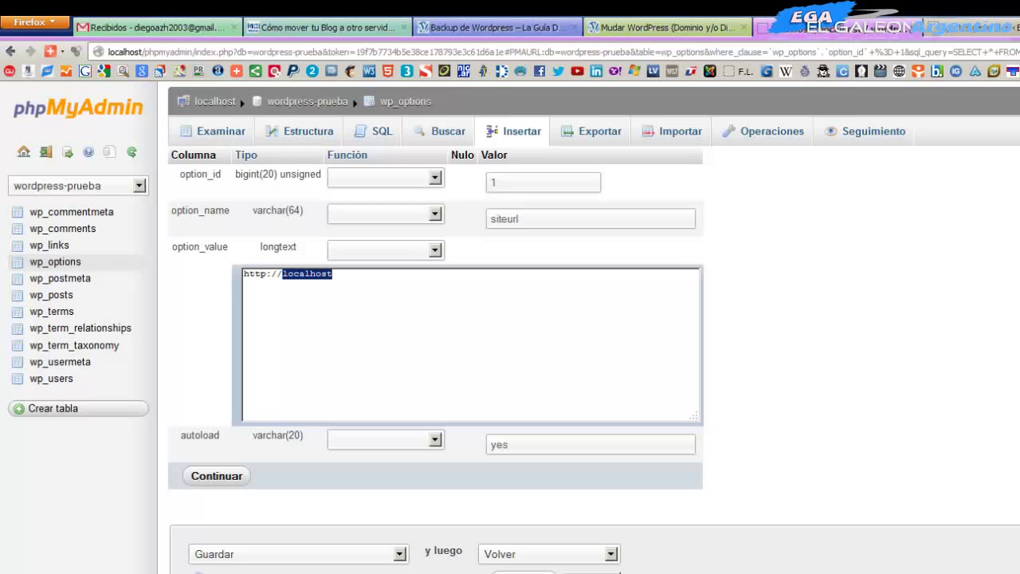
pyautogui.write('miprimer')
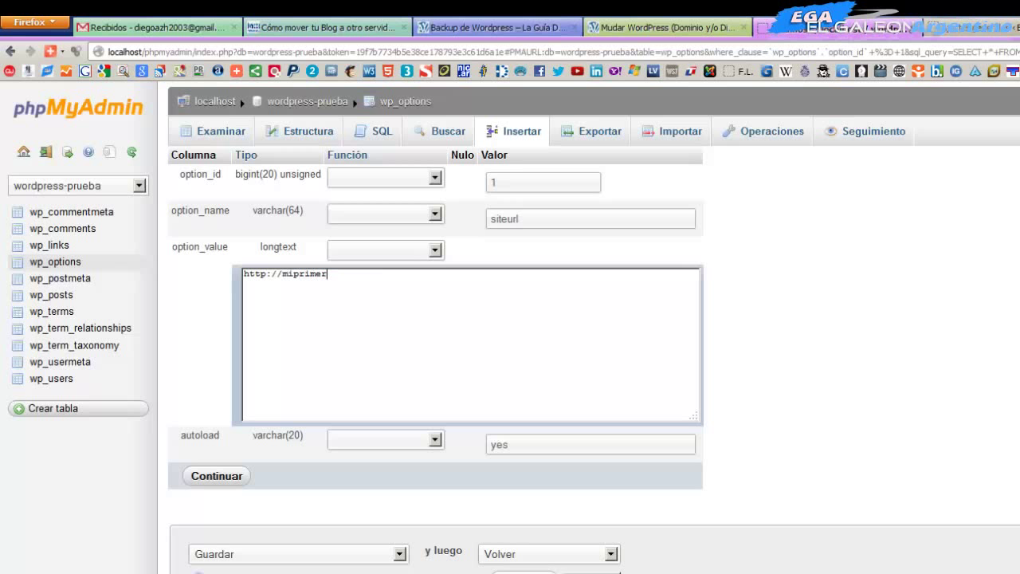
pyautogui.write('wordpress.com')
# Replace the domain in the siteurl row's option_value with misegundowordpress.com
pyautogui.press('BackSpace')
pyautogui.press('BackSpace')
pyautogui.press('BackSpace')
pyautogui.press('BackSpace')
pyautogui.press('BackSpace')
pyautogui.press('BackSpace')
pyautogui.press('BackSpace')
pyautogui.press('BackSpace')
pyautogui.press('BackSpace')
pyautogui.press('BackSpace')
pyautogui.press('BackSpace')
pyautogui.press('BackSpace')
pyautogui.press('BackSpace')
pyautogui.press('BackSpace')
pyautogui.press('BackSpace')
pyautogui.press('BackSpace')
pyautogui.press('BackSpace')
pyautogui.press('BackSpace')
pyautogui.press('BackSpace')
pyautogui.press('BackSpace')
pyautogui.press('BackSpace')
pyautogui.write('misegundowordpress.com')
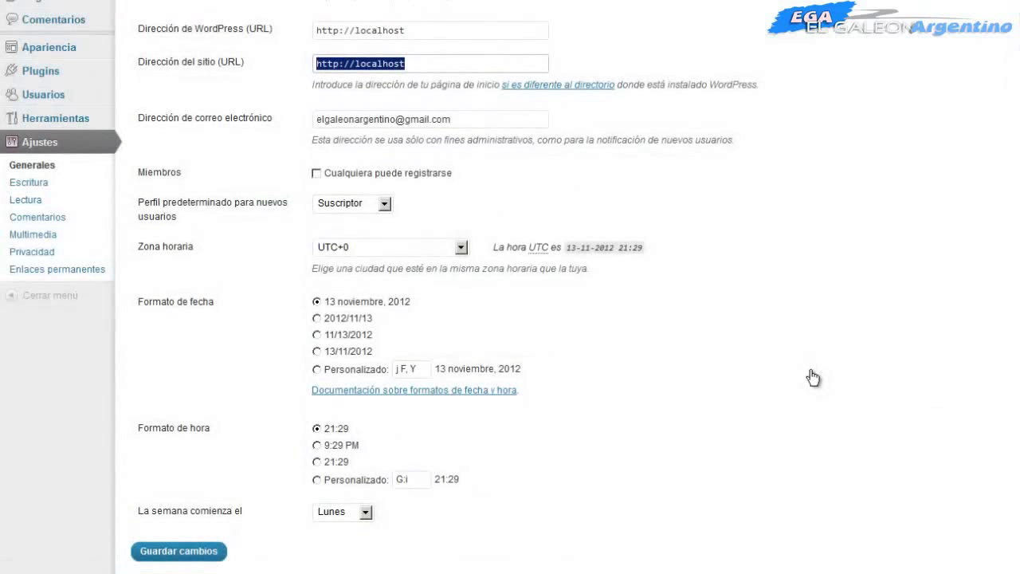
# Visit the WordPress site and look over its front page from the title down to the Meta section
pyautogui.click(814, 378)
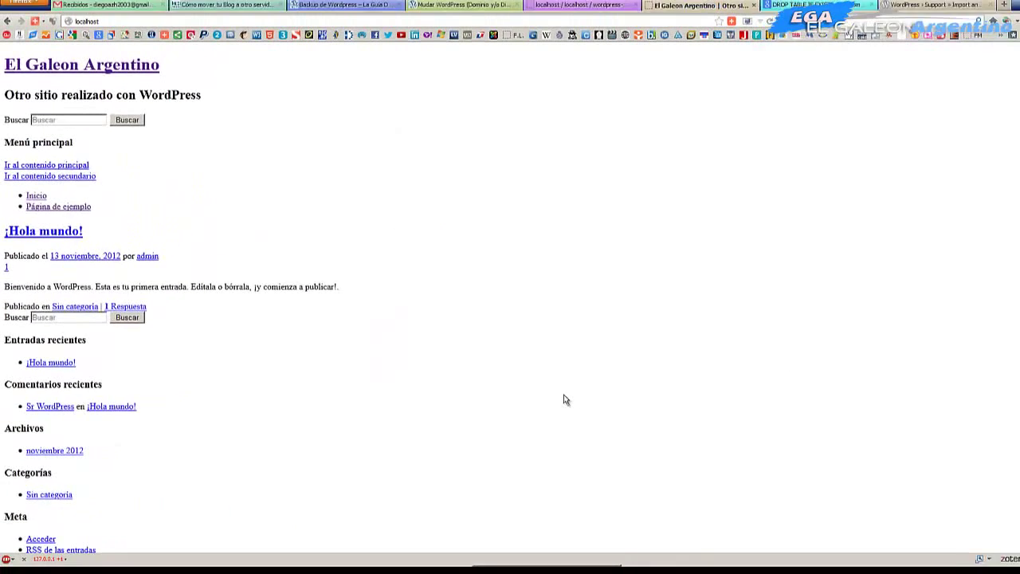
pyautogui.scroll(-1, 547, 401)
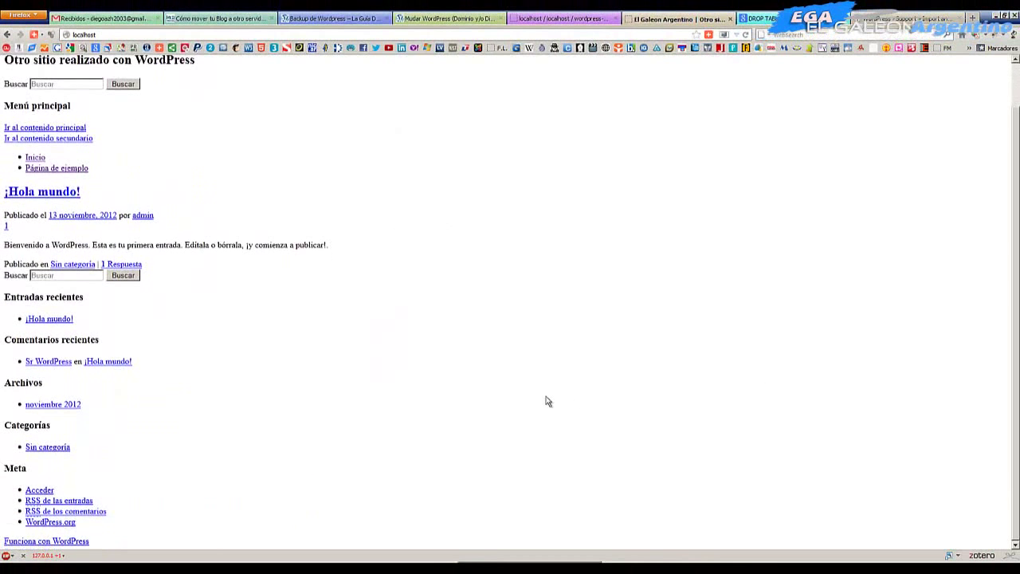
pyautogui.scroll(1, 548, 401)
pyautogui.scroll(-1, 547, 401)
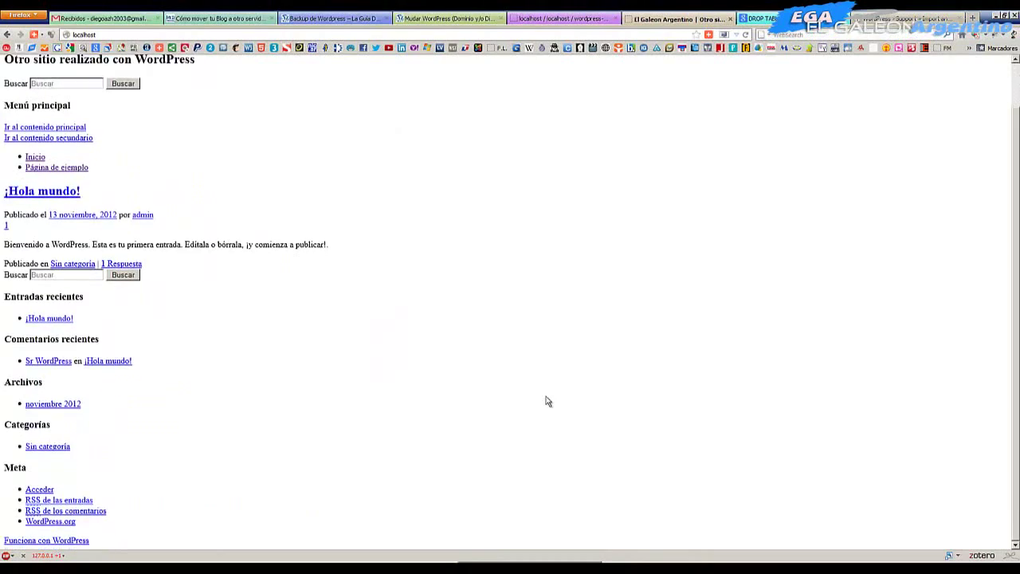
pyautogui.hotkey('ctrl', 'pageup')
pyautogui.scroll(1, 547, 400)
pyautogui.scroll(-1, 548, 401)
pyautogui.scroll(1, 548, 401)
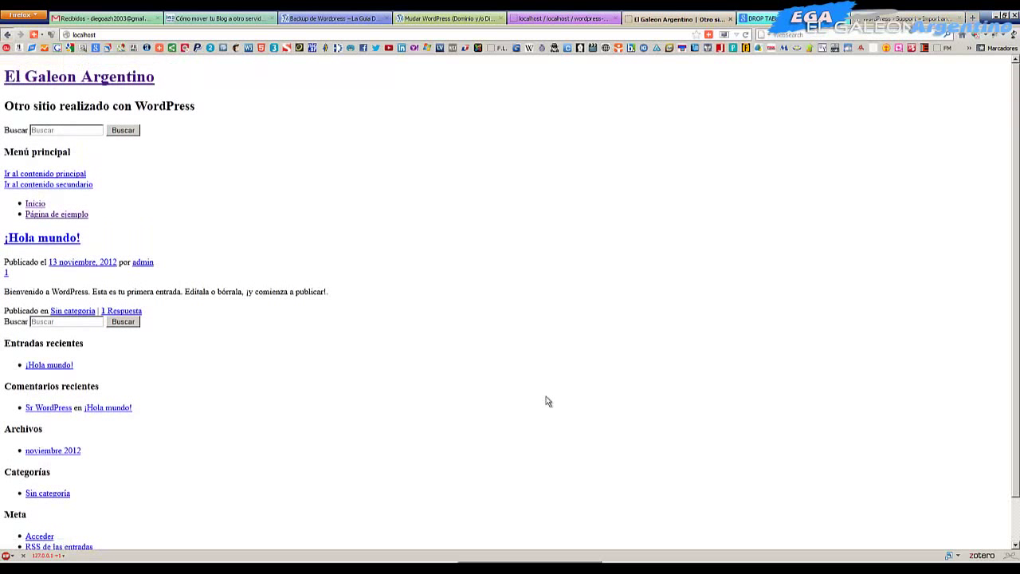
# Return to the general settings, open the site in a separate tab and reload the settings page
pyautogui.hotkey('alt', 'Left')
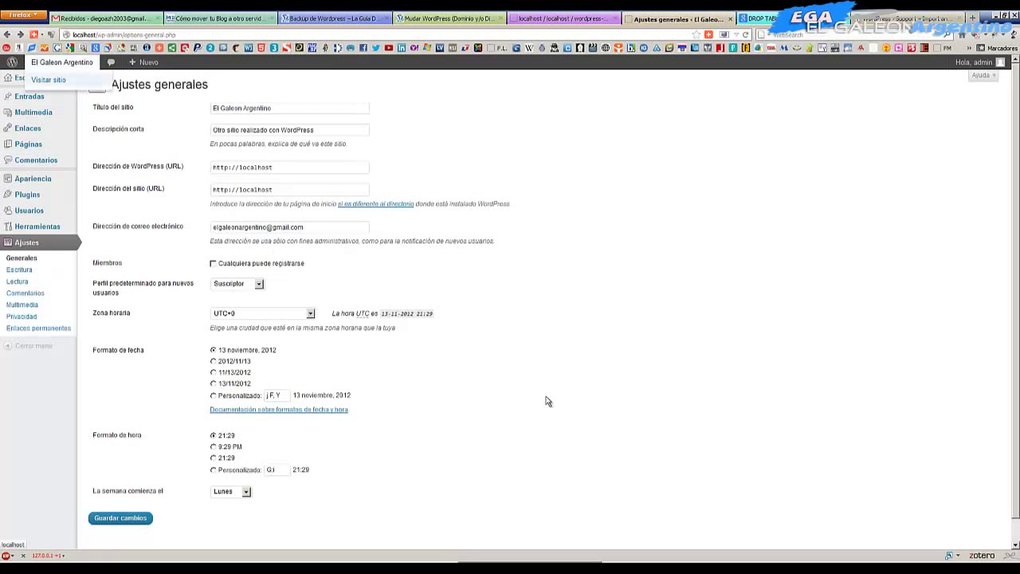
pyautogui.middleClick(48, 80)
pyautogui.hotkey('ctrl', 'Tab')
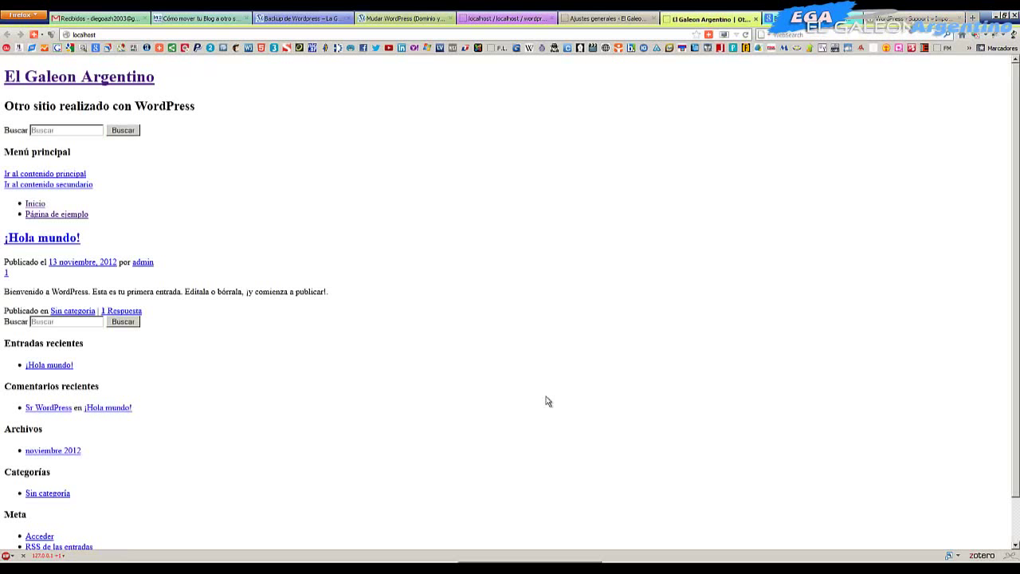
pyautogui.hotkey('ctrl', 'shift', 'Tab')
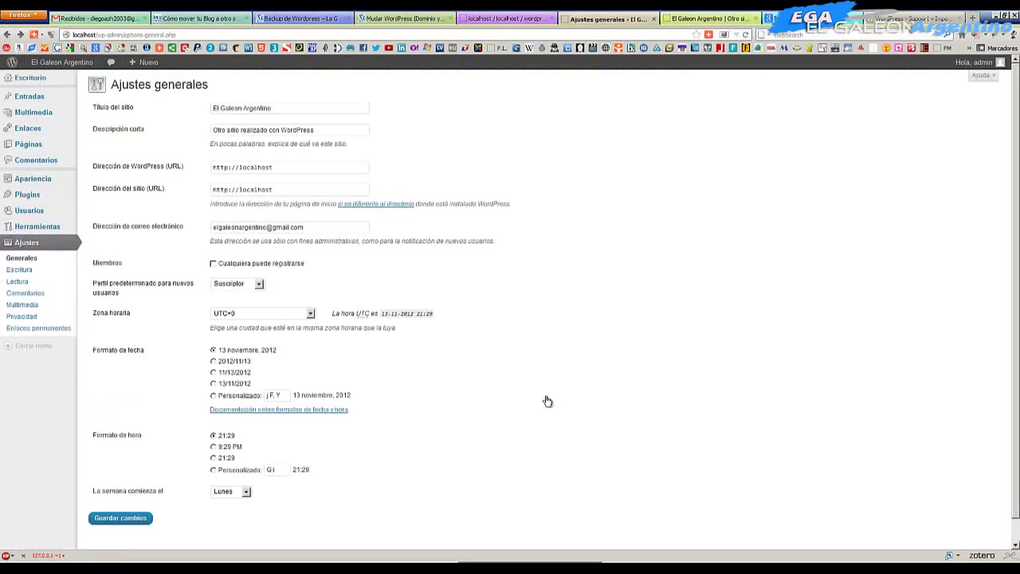
pyautogui.press('F5')
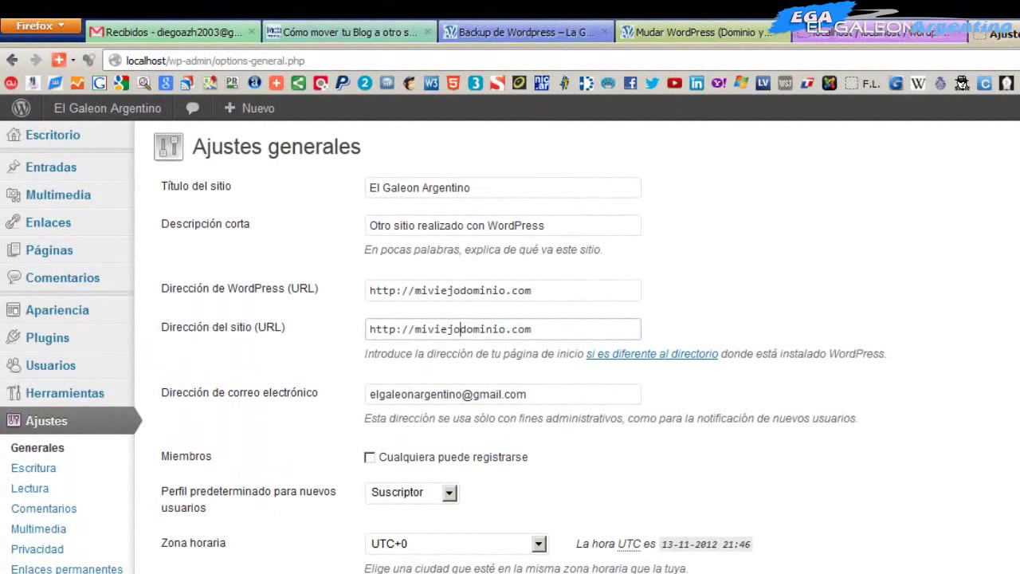
pyautogui.press('Return')
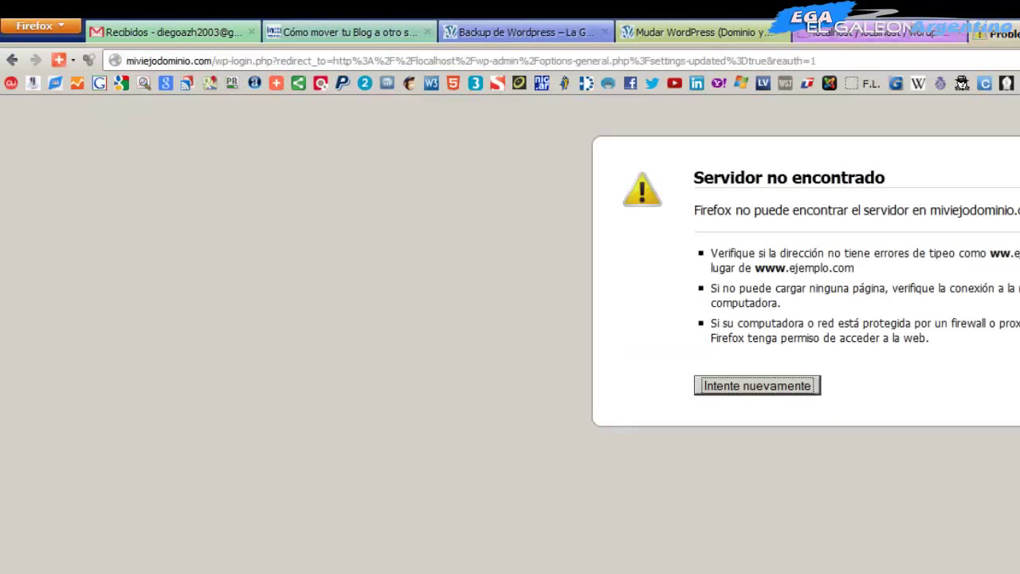
pyautogui.hotkey('ctrl', 'pageup')
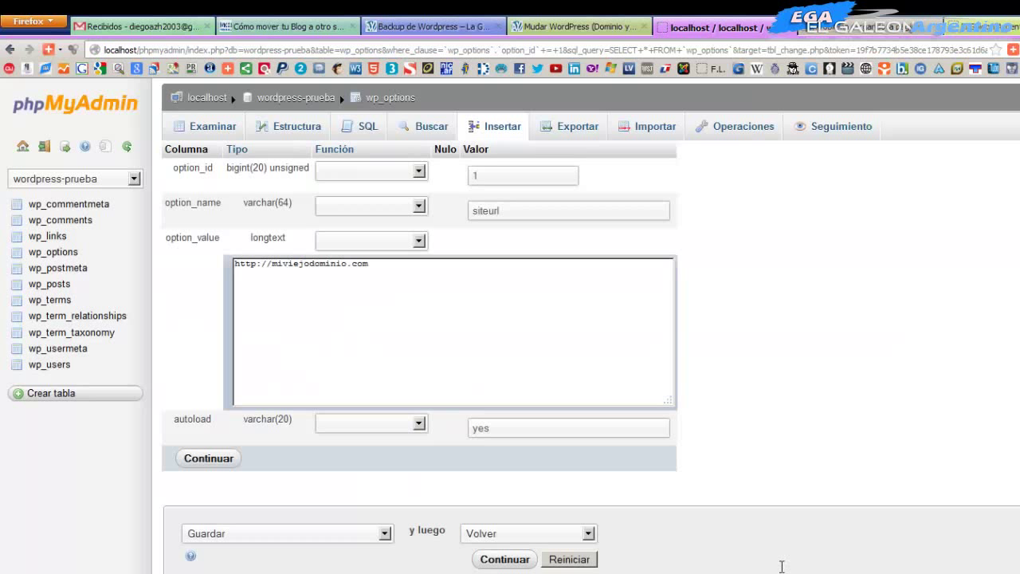
# Replace the domain miviejodominio.com in the siteurl row's option_value with localhost
pyautogui.hotkey('shift', 'Right')
pyautogui.hotkey('shift', 'Right')
pyautogui.hotkey('shift', 'Right')
pyautogui.hotkey('shift', 'Right')
pyautogui.hotkey('shift', 'Right')
pyautogui.hotkey('shift', 'Right')
pyautogui.hotkey('shift', 'Right')
pyautogui.hotkey('shift', 'Right')
pyautogui.hotkey('shift', 'Right')
pyautogui.hotkey('shift', 'Right')
pyautogui.hotkey('shift', 'Right')
pyautogui.hotkey('shift', 'Right')
pyautogui.hotkey('shift', 'Right')
pyautogui.hotkey('shift', 'Right')
pyautogui.hotkey('shift', 'Right')
pyautogui.hotkey('shift', 'Right')
pyautogui.hotkey('shift', 'Right')
pyautogui.hotkey('shift', 'Right')
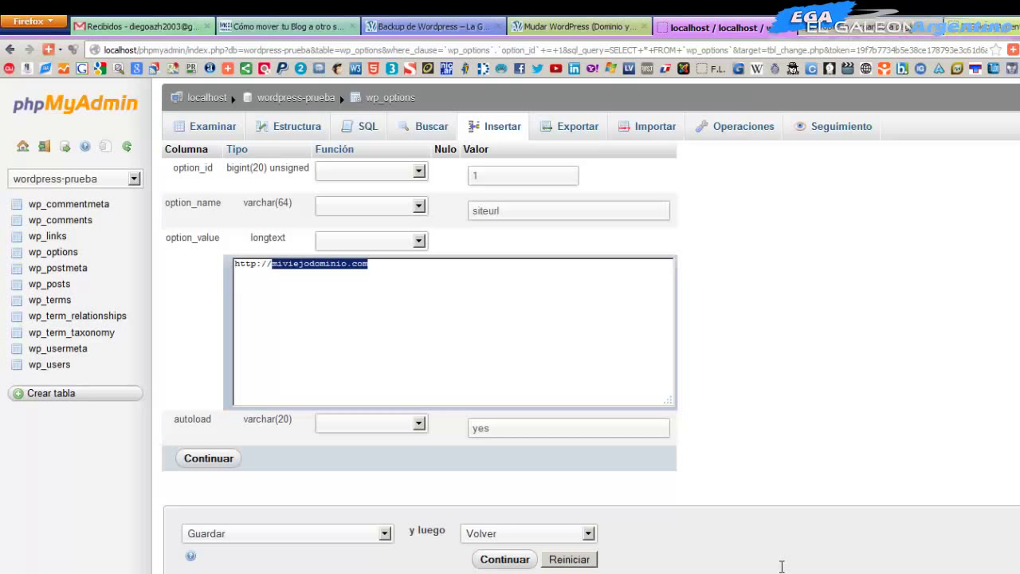
pyautogui.write('local')
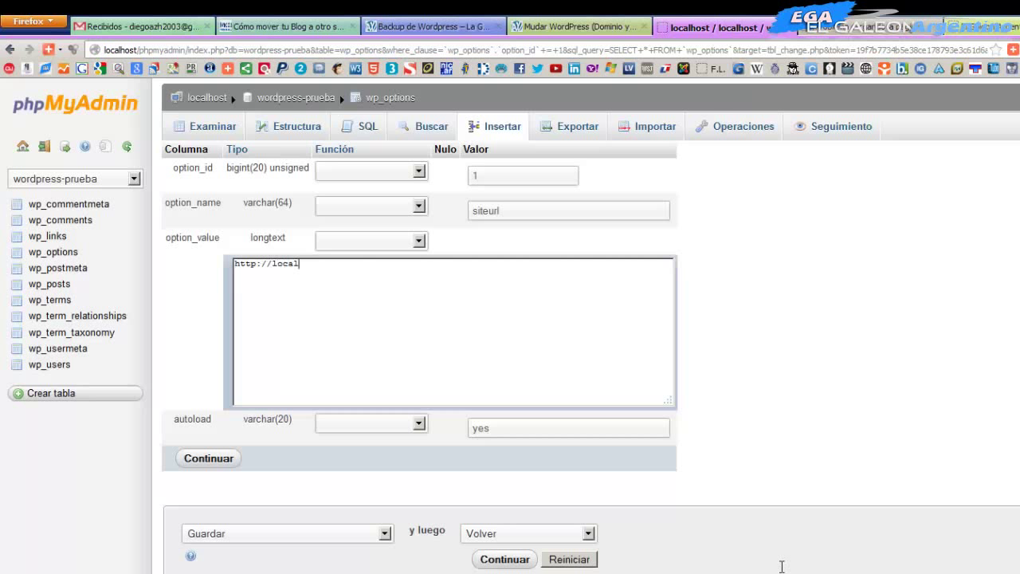
pyautogui.write('host%2Fwp-admin%2Foptions-general.php%3Fsettings-updated%3Dtrue&reauth=1')
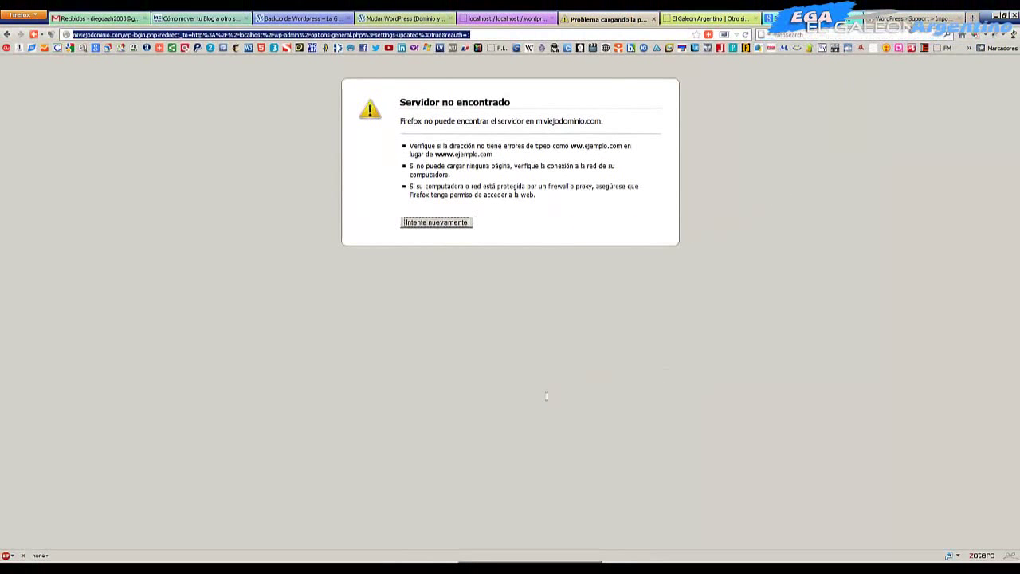
# Load localhost/ in place of the unreachable miviejodominio.com login page
pyautogui.write('lo')
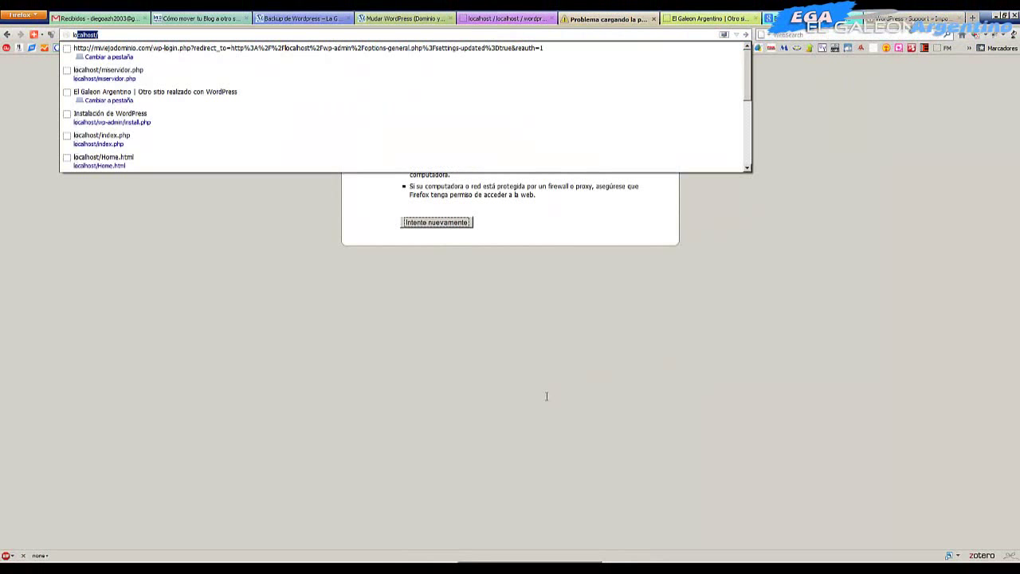
pyautogui.write('calhost/')
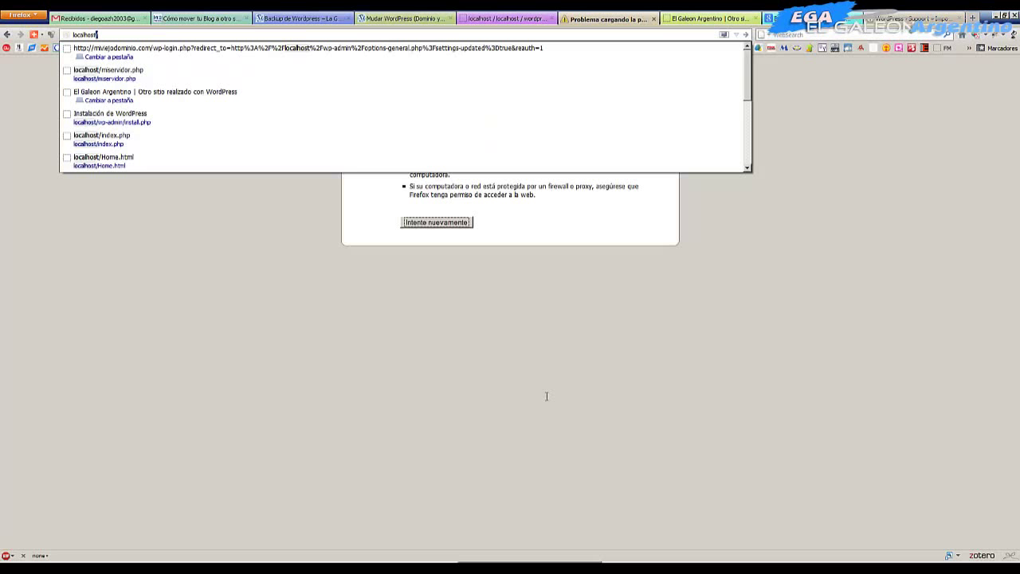
pyautogui.press('Return')
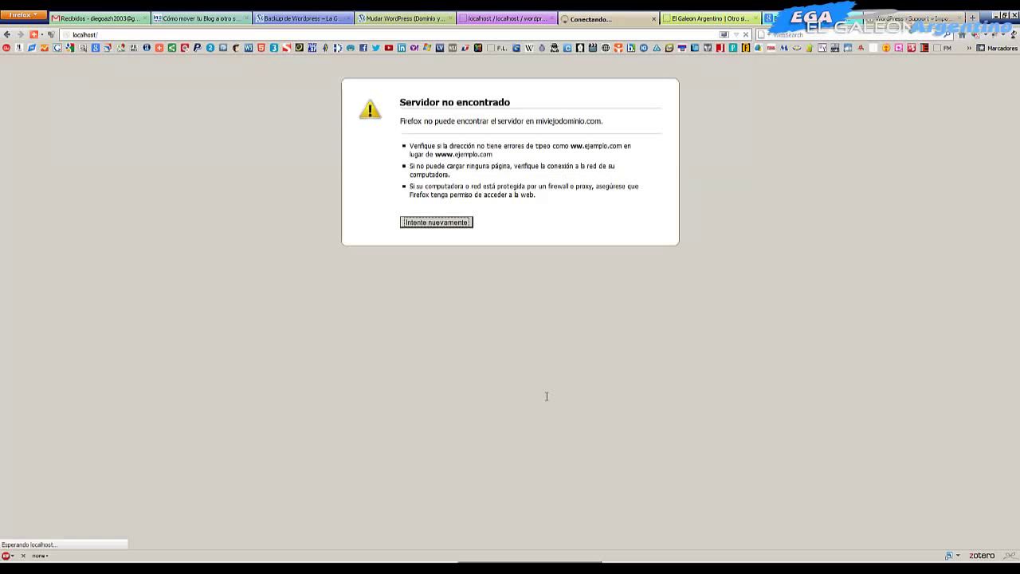